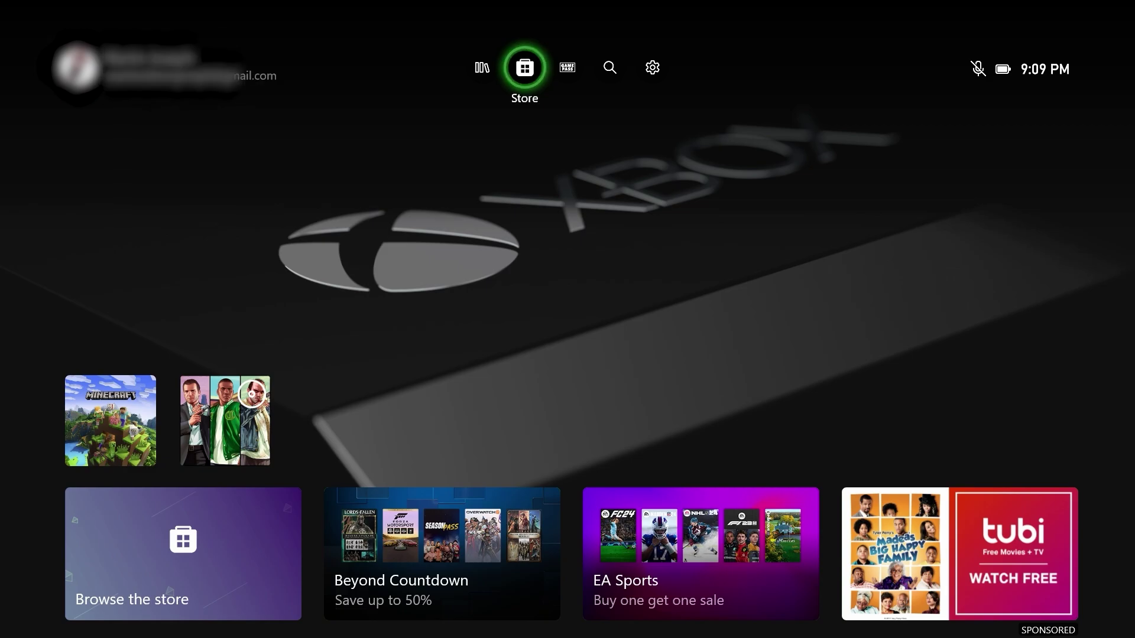
Highlight the Store icon in the dashboard's top bar and launch Microsoft Store.
key("Left")
key("Right")
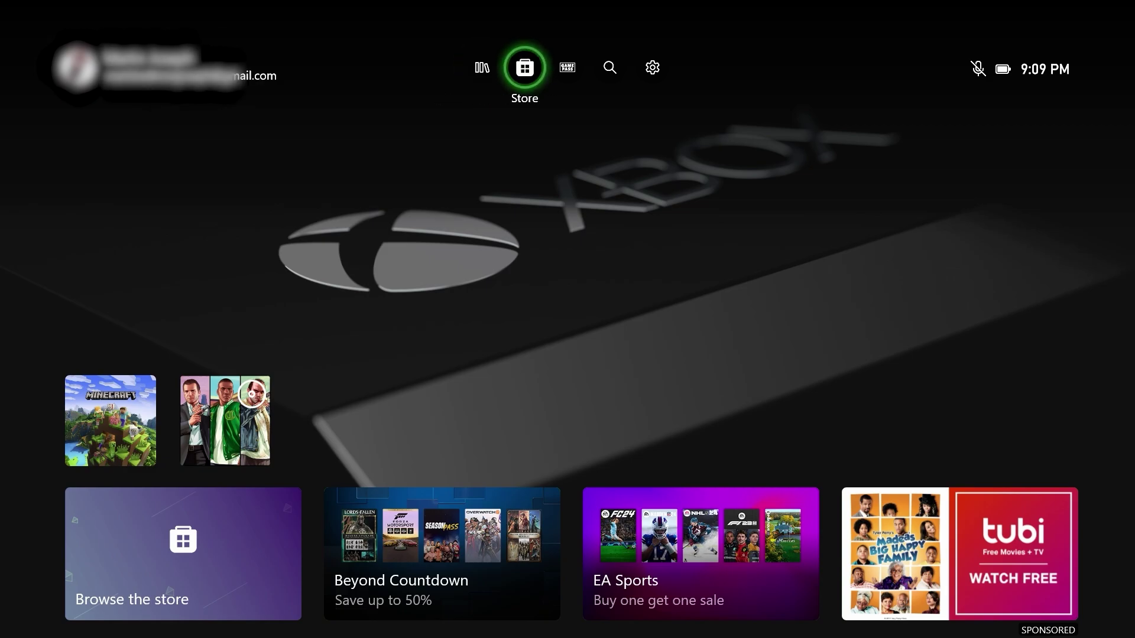
key("Return")
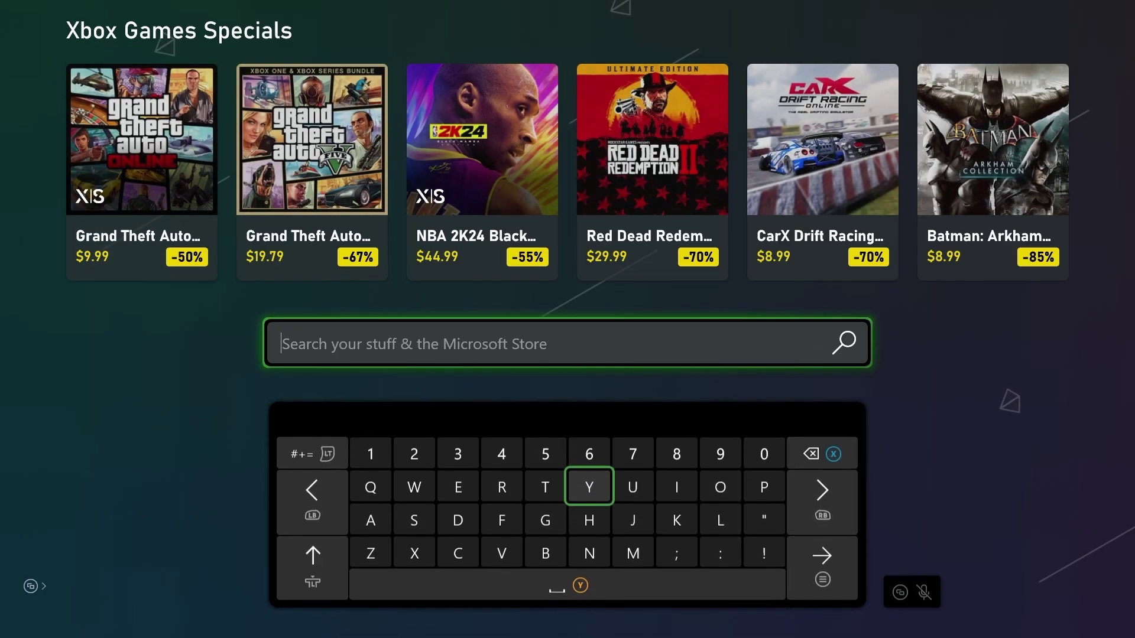
Search the Store for 'My fi' and open the My Files Explorer product page.
key("Down")
key("Down")
key("Right")
type("M")
key("Left")
key("Up")
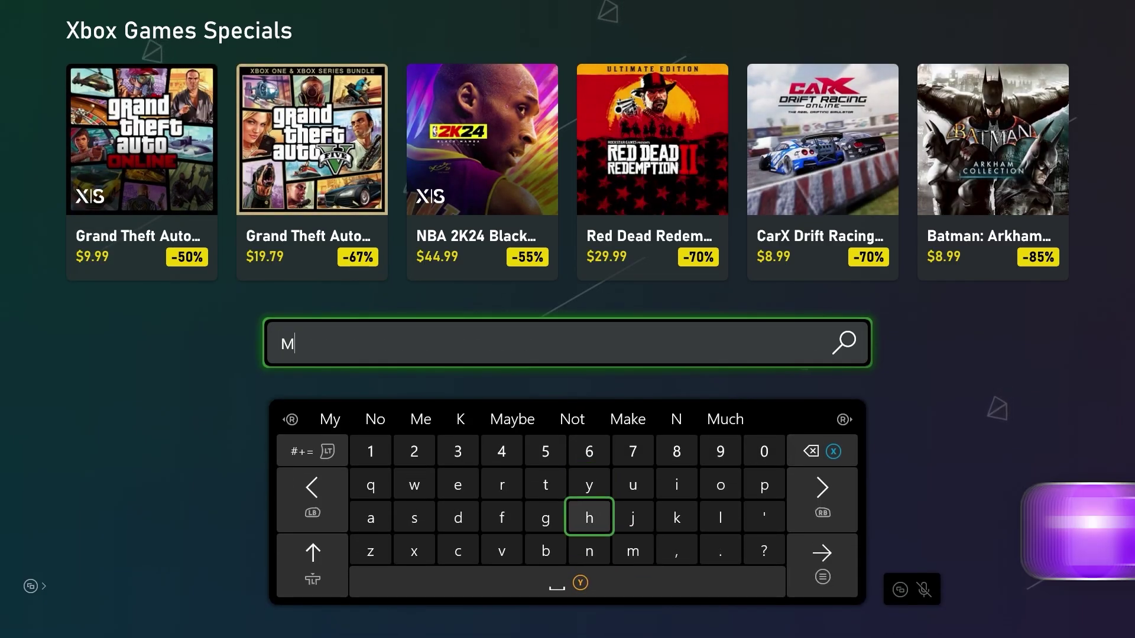
type("y f")
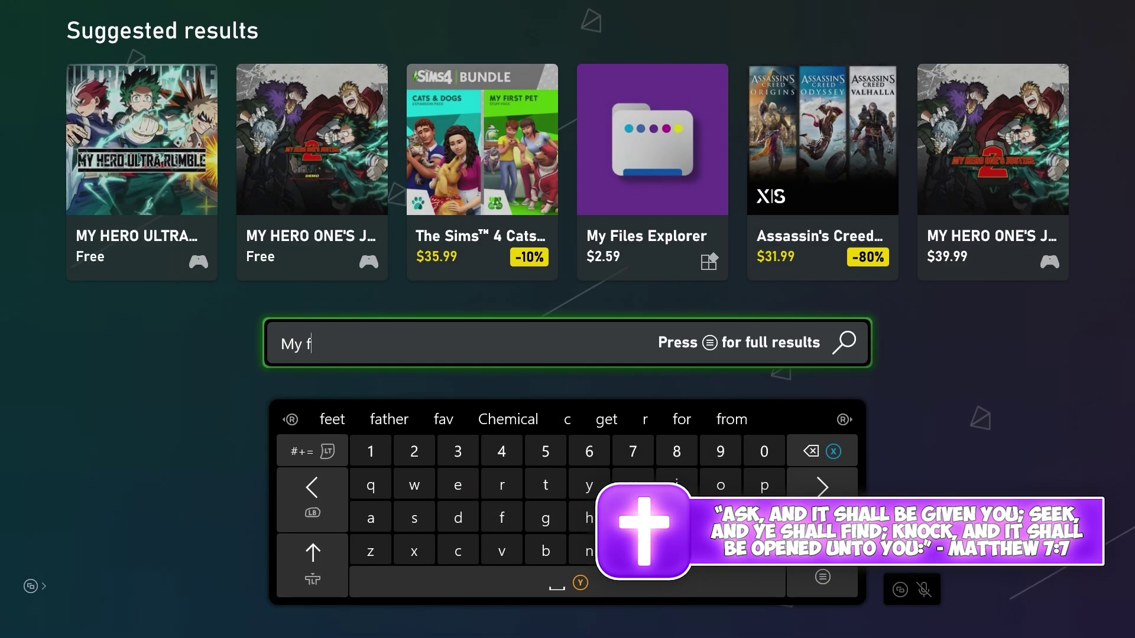
type("i")
key("Up")
key("Up")
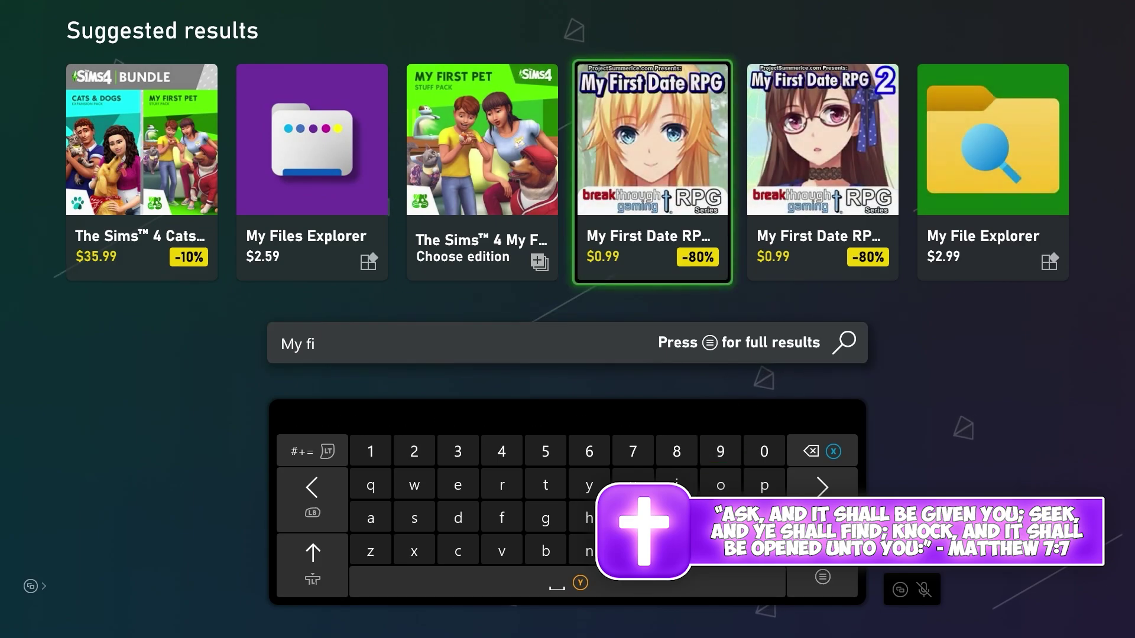
key("Left")
key("Left")
key("Return")
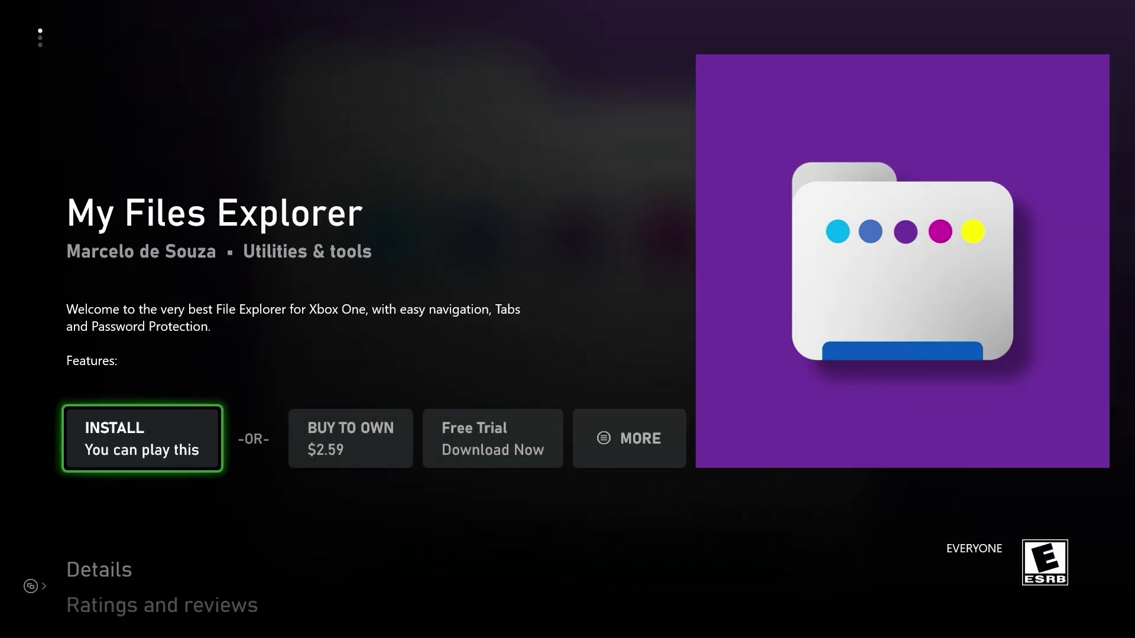
Review the $2.59 purchase and free trial options, ending on Install.
key("Right")
key("Right")
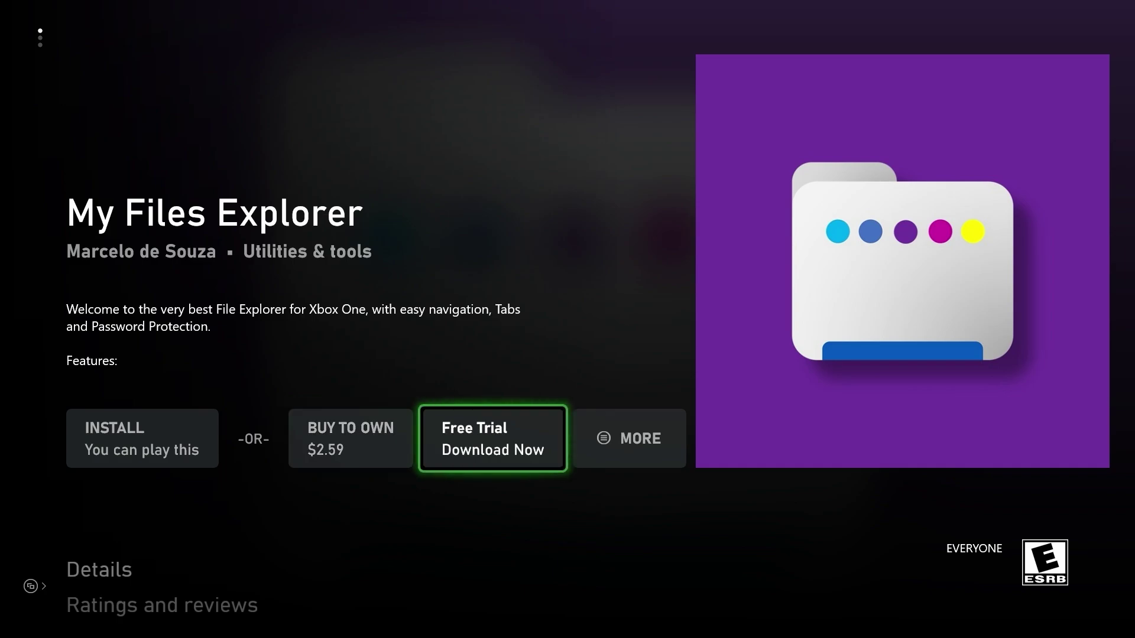
key("Left")
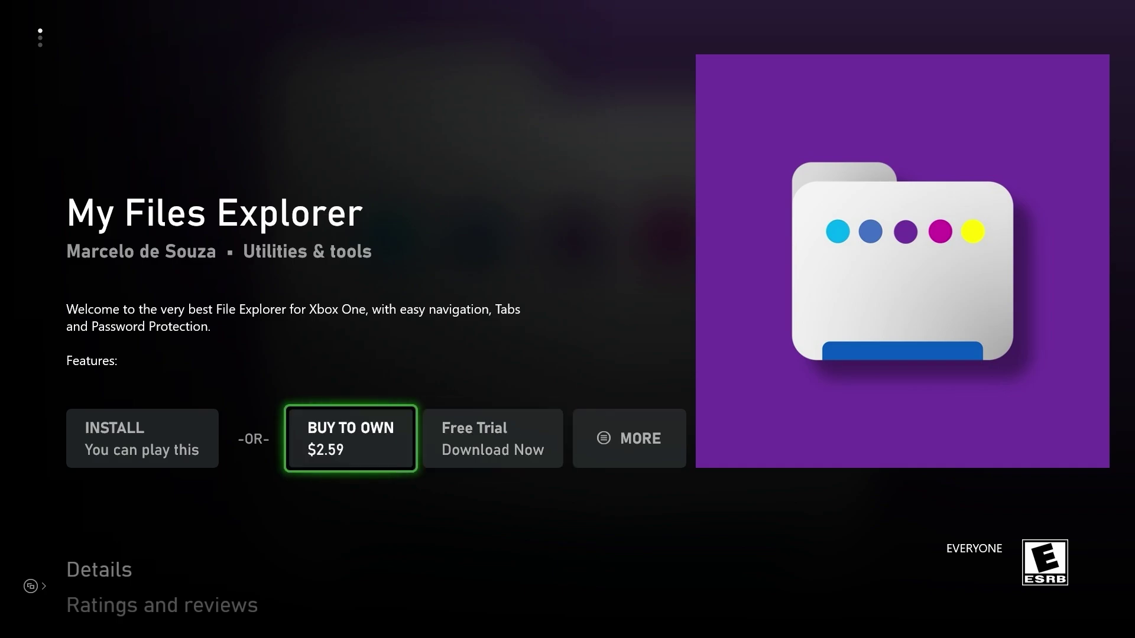
key("Right")
key("Left")
key("Left")
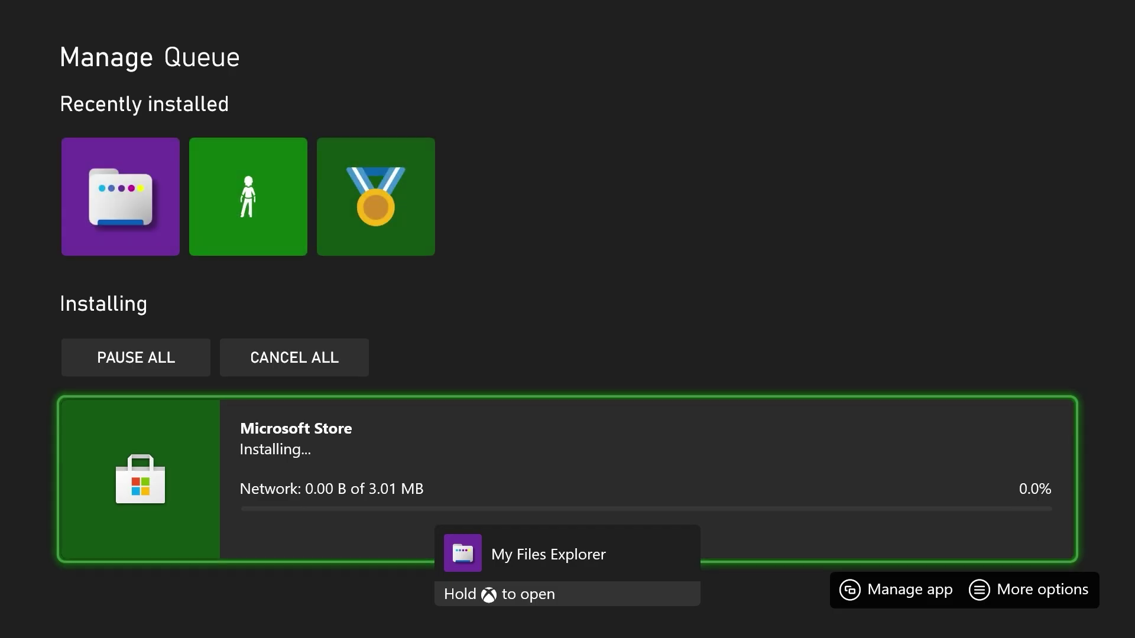
Install My Files Explorer and launch it from the install queue.
key("Up")
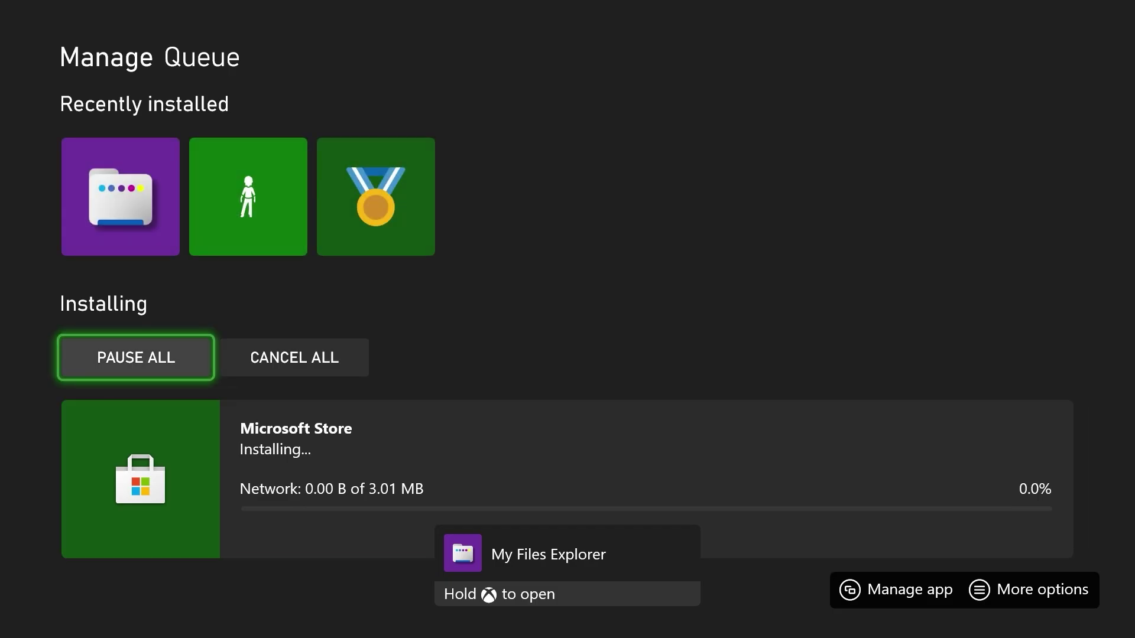
key("Up")
key("Return")
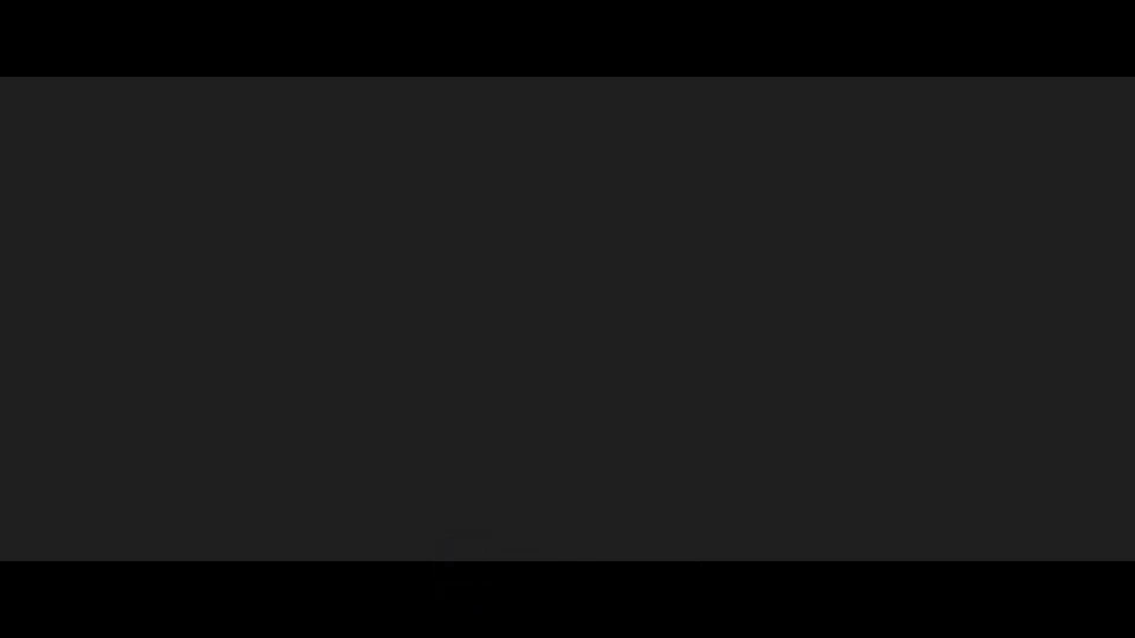
Start the My Files Explorer trial, then choose Install from Store on the expansion prompt.
key("Right")
key("Left")
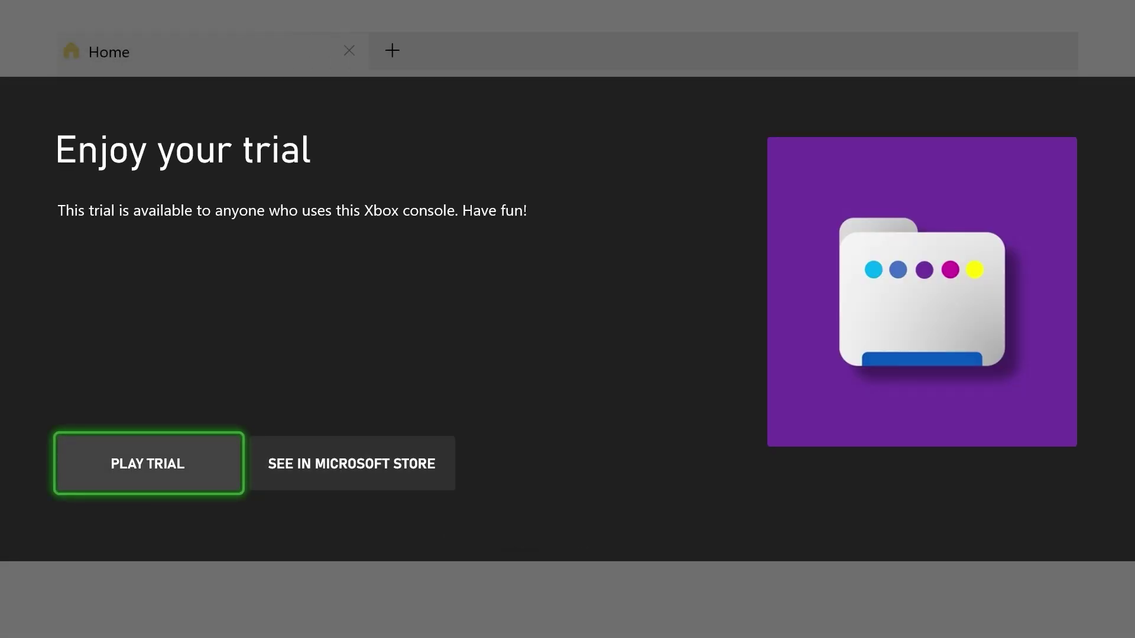
key("Return")
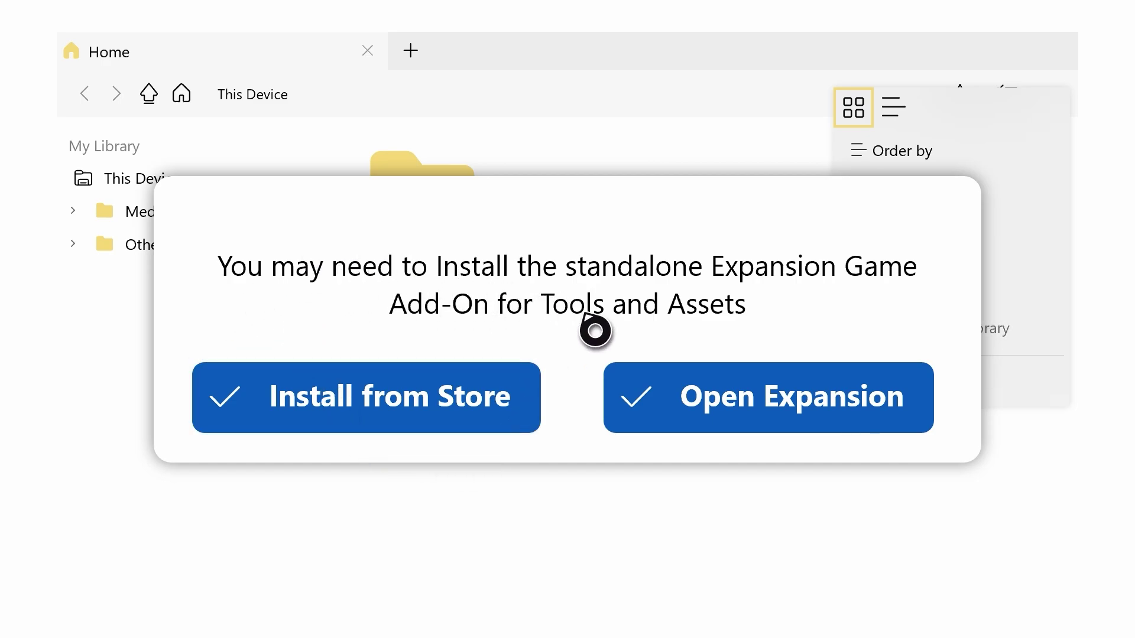
left_click(410, 410)
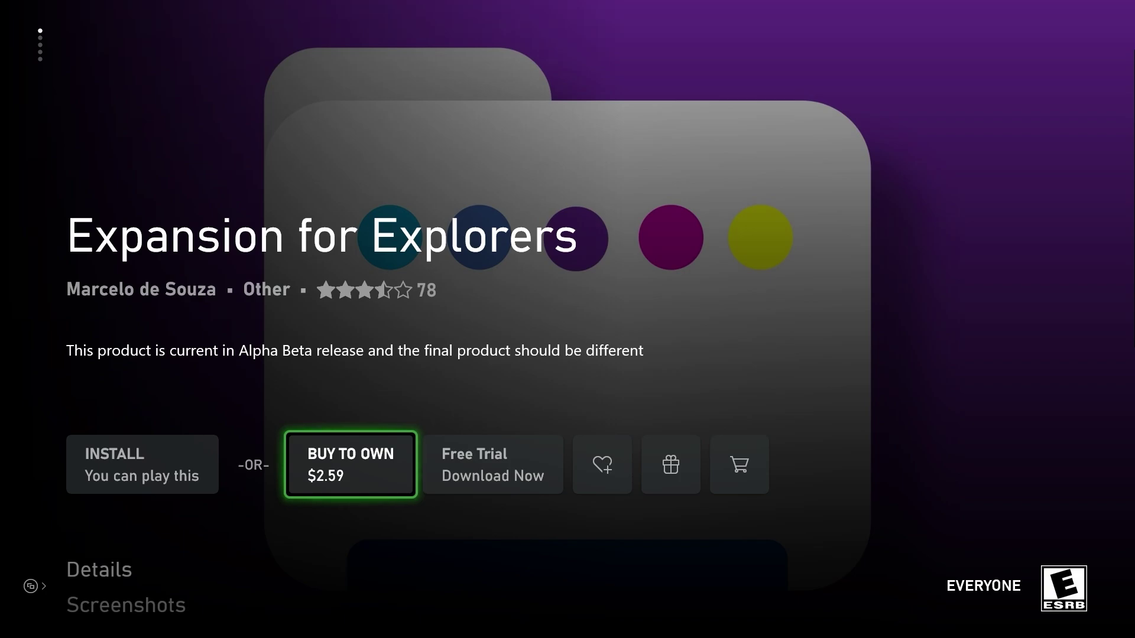
Install Expansion for Explorers, view the queue, and launch it.
left_click(142, 465)
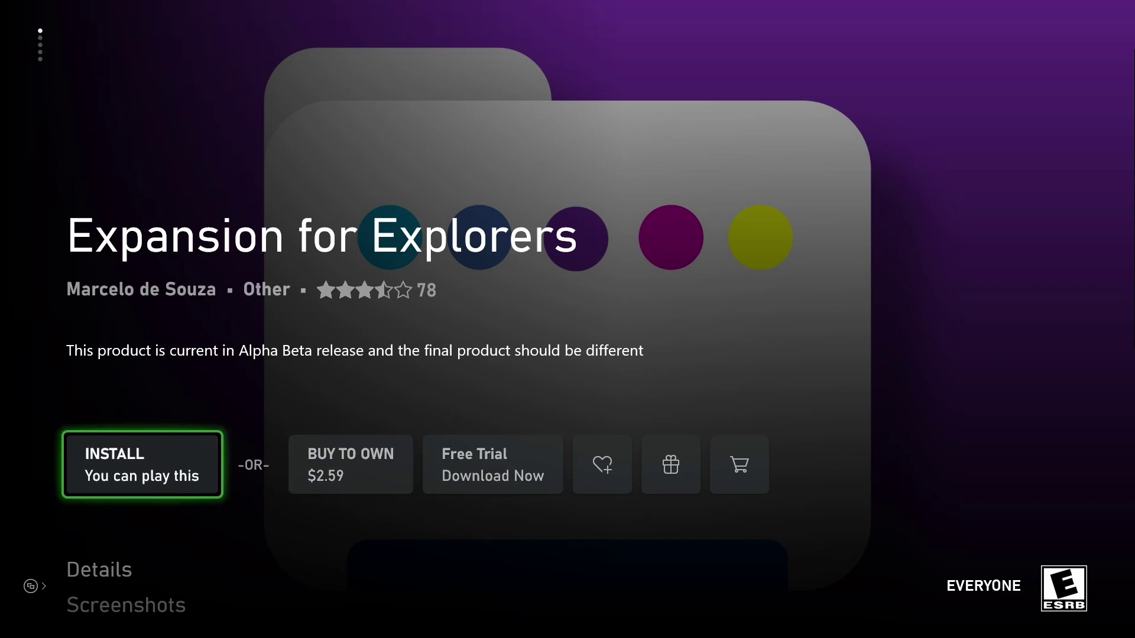
key("Return")
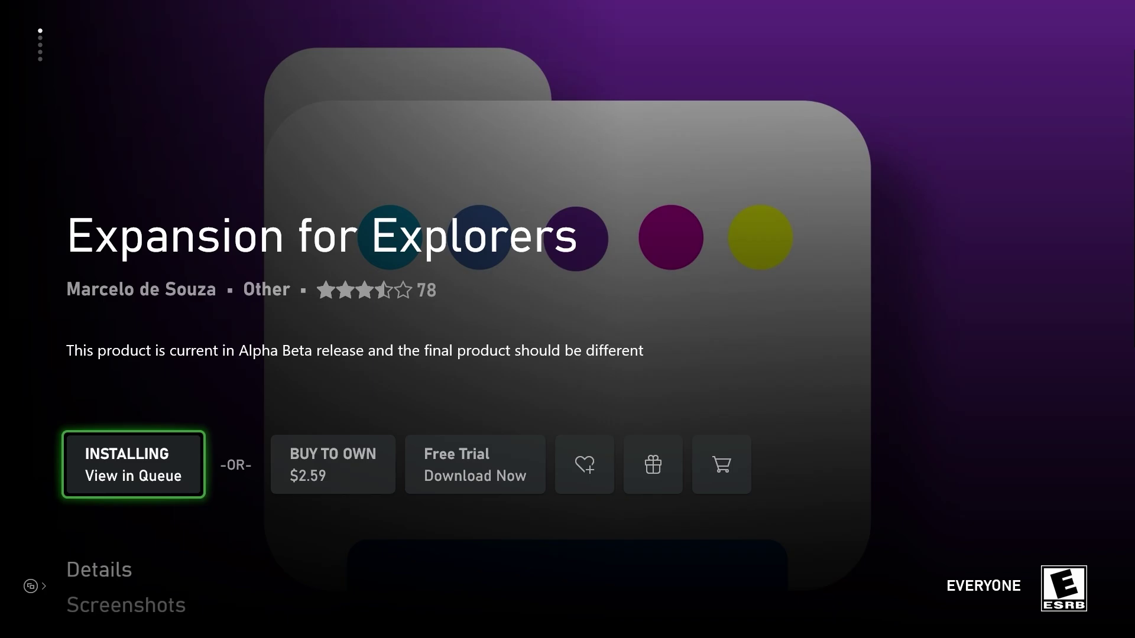
key("Return")
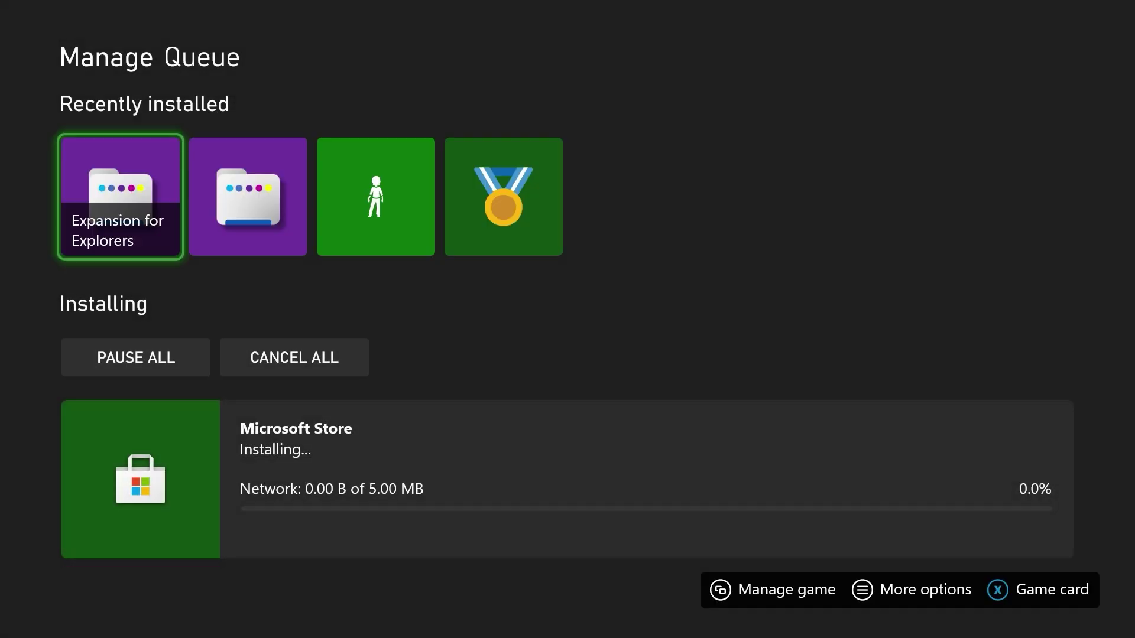
key("Return")
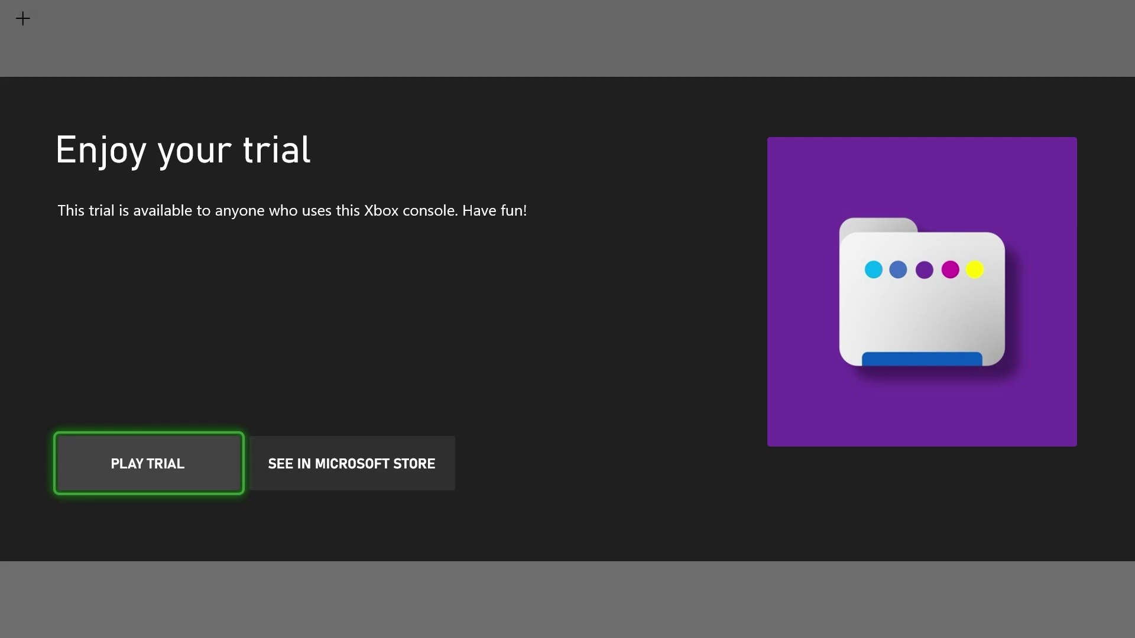
Start the trial and browse This Device › Local › Packages.
key("Return")
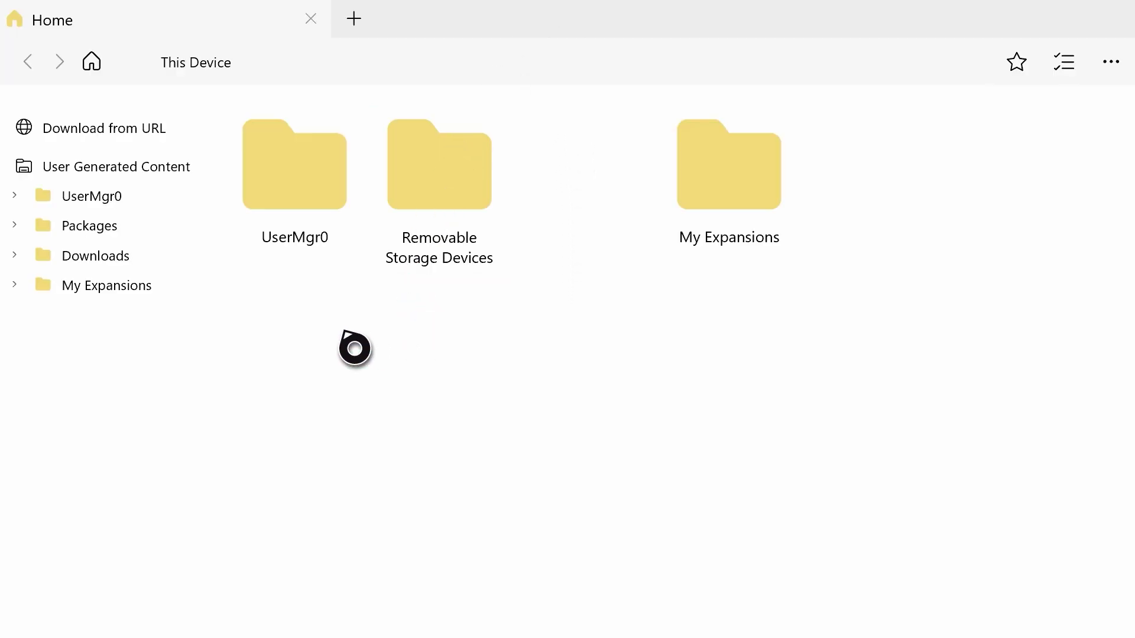
left_click(153, 232)
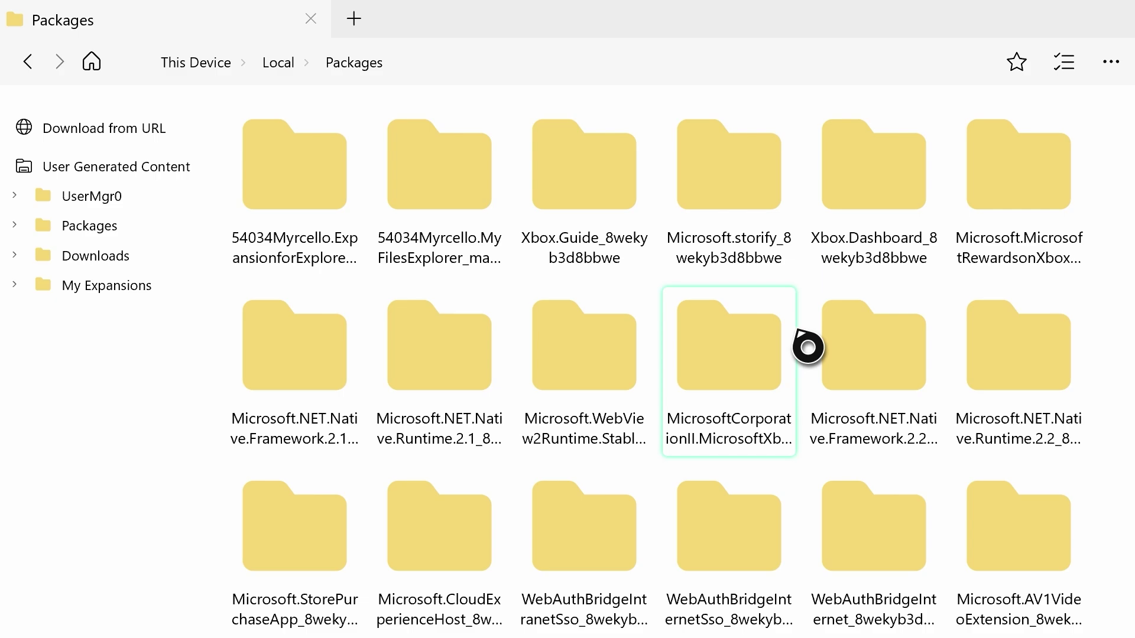
scroll(807, 348, "down", 3)
scroll(807, 369, "up", 2)
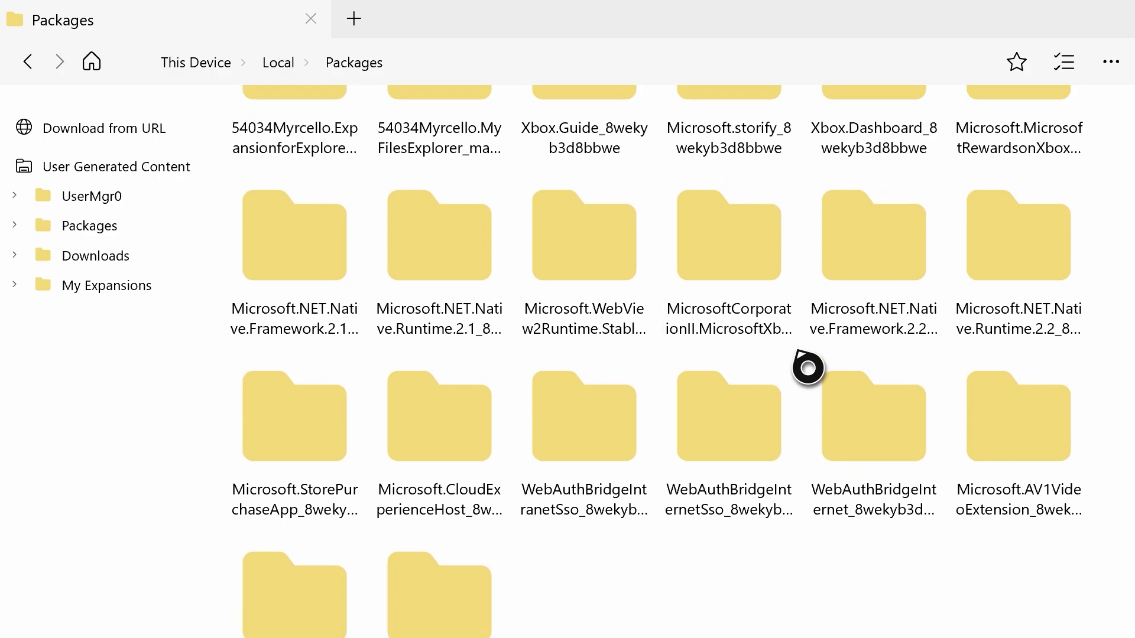
scroll(807, 368, "up", 2)
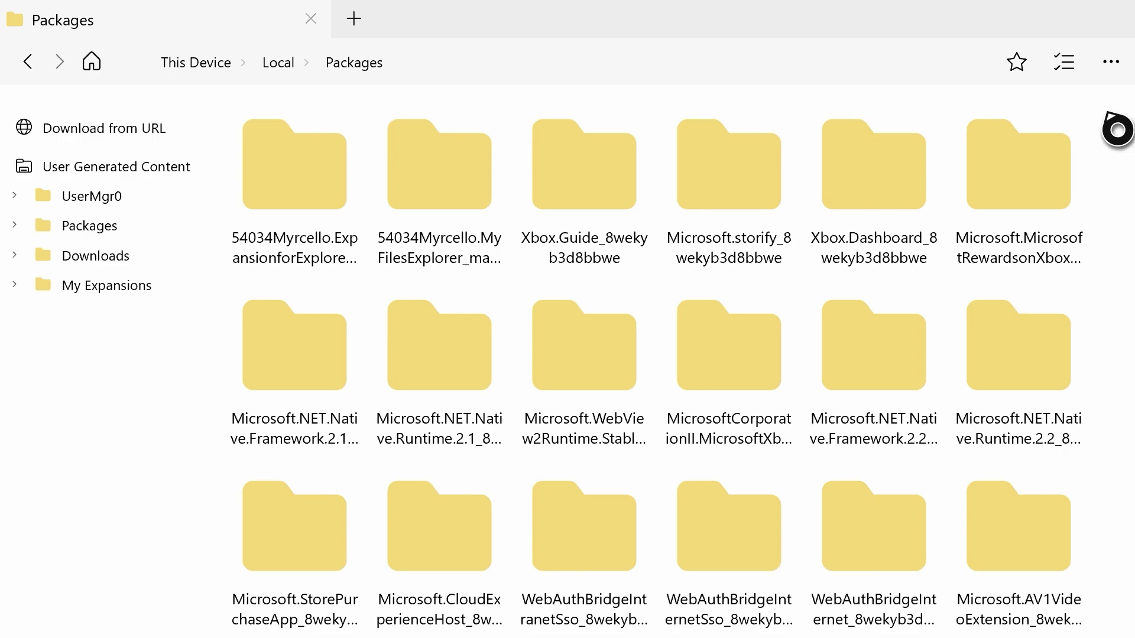
Bring up the folder options menu inside Packages.
right_click(1117, 128)
key("Escape")
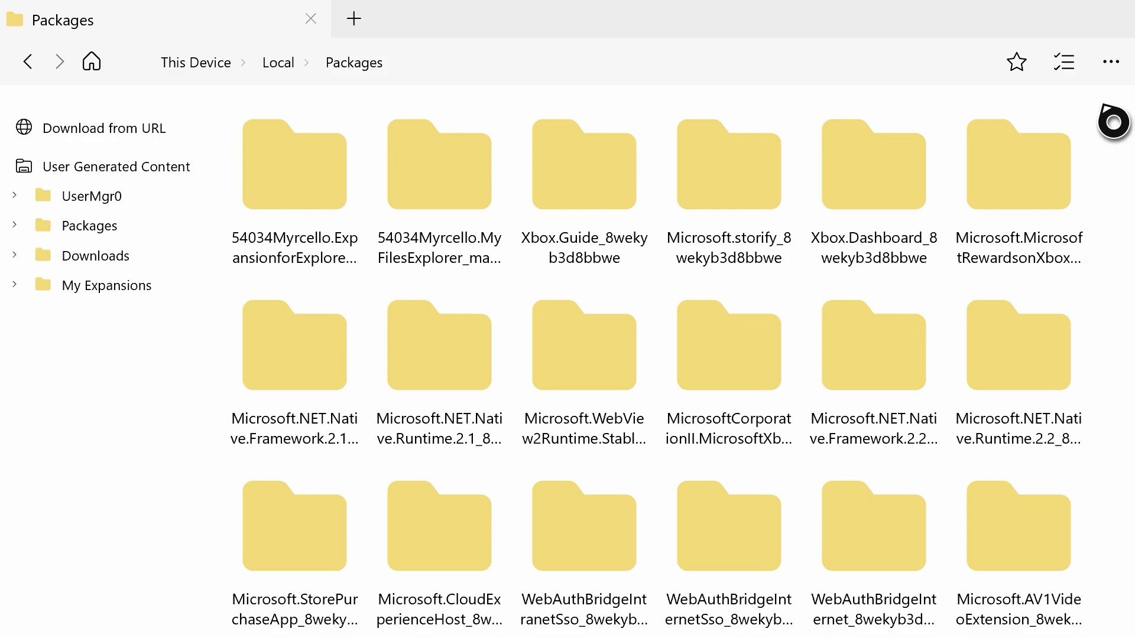
right_click(1114, 122)
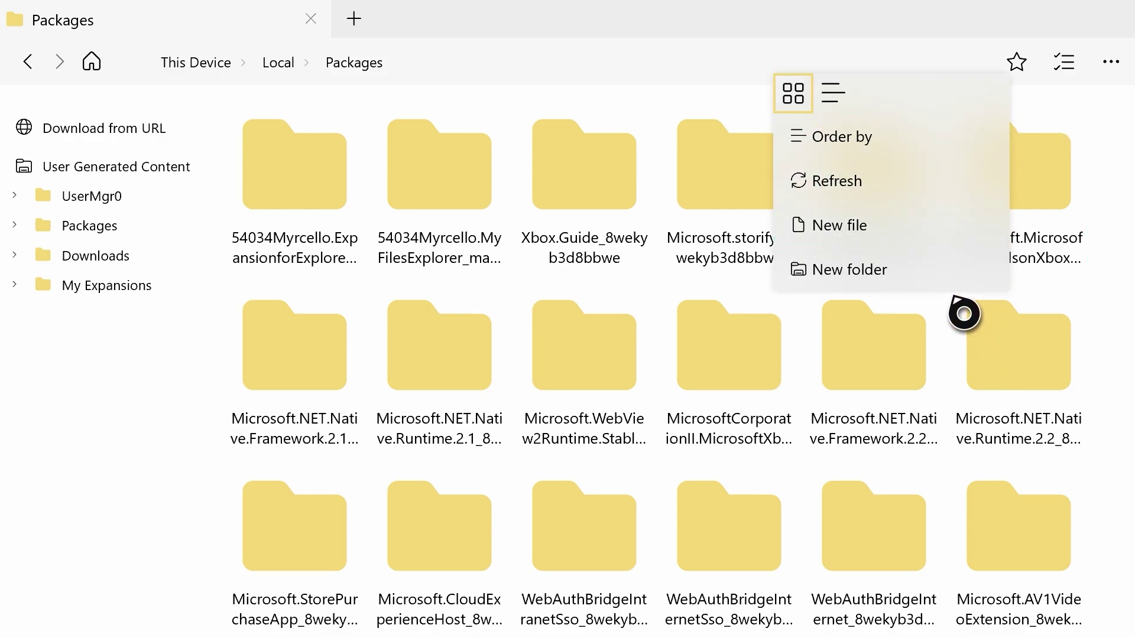
Start a new folder and type 'Microsoft.Minecraft.UWPConsole' as its name.
left_click(963, 278)
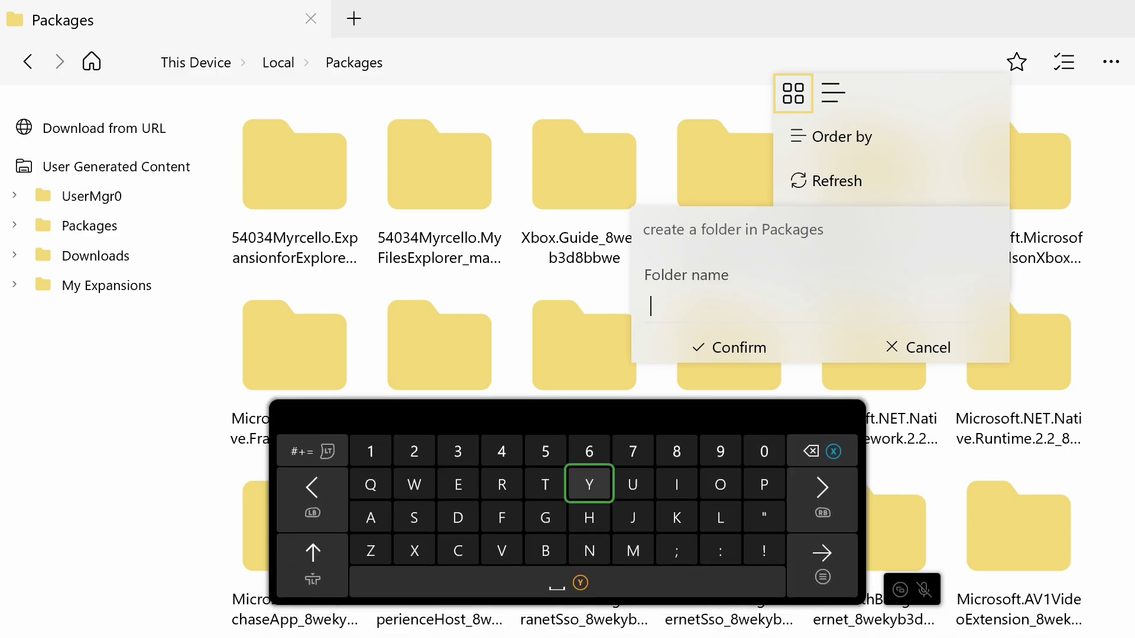
type("M")
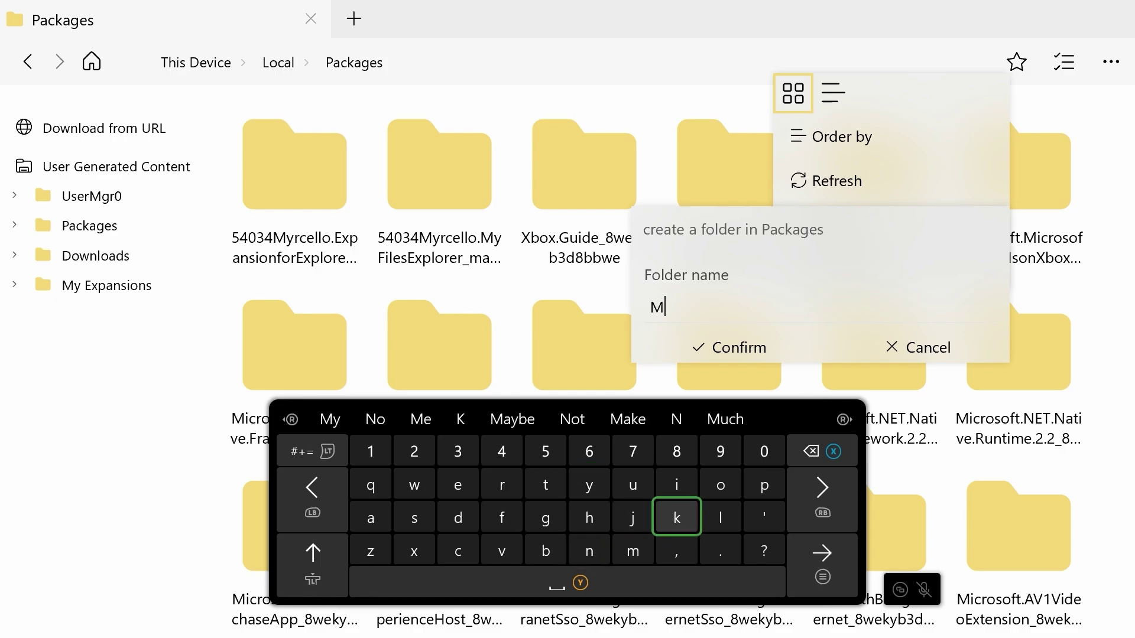
type("icrosoft")
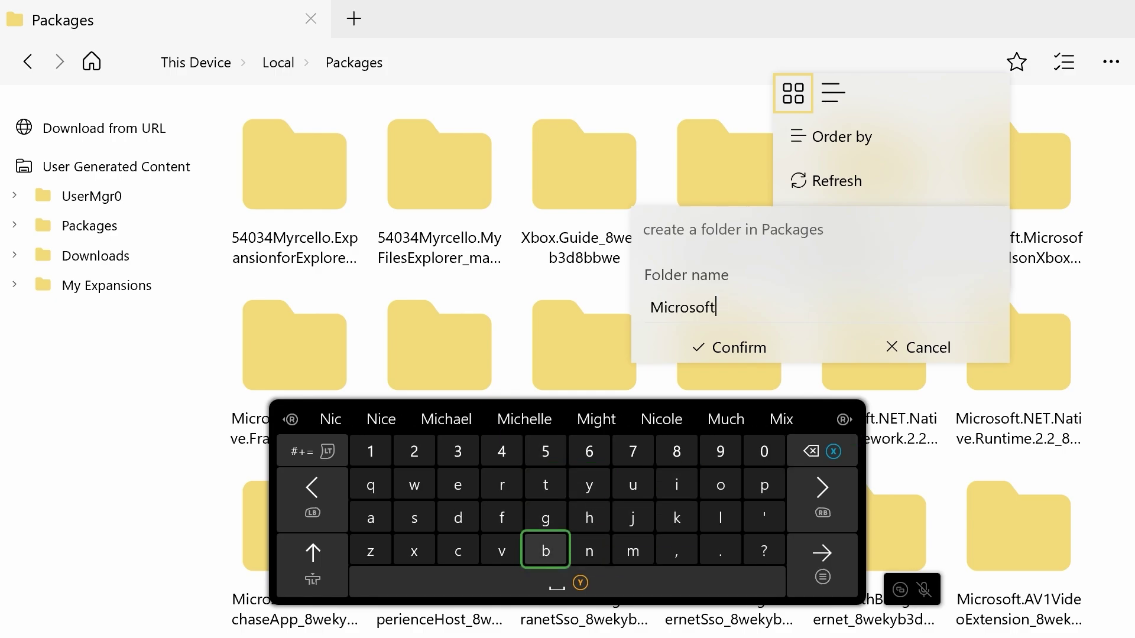
type(".")
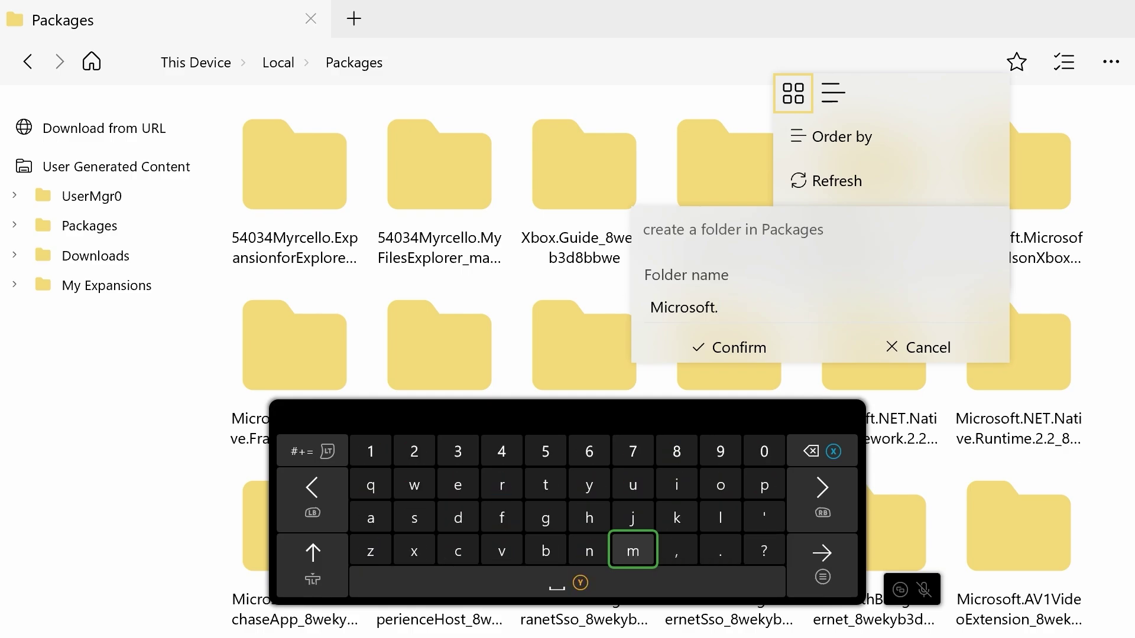
type("Mi")
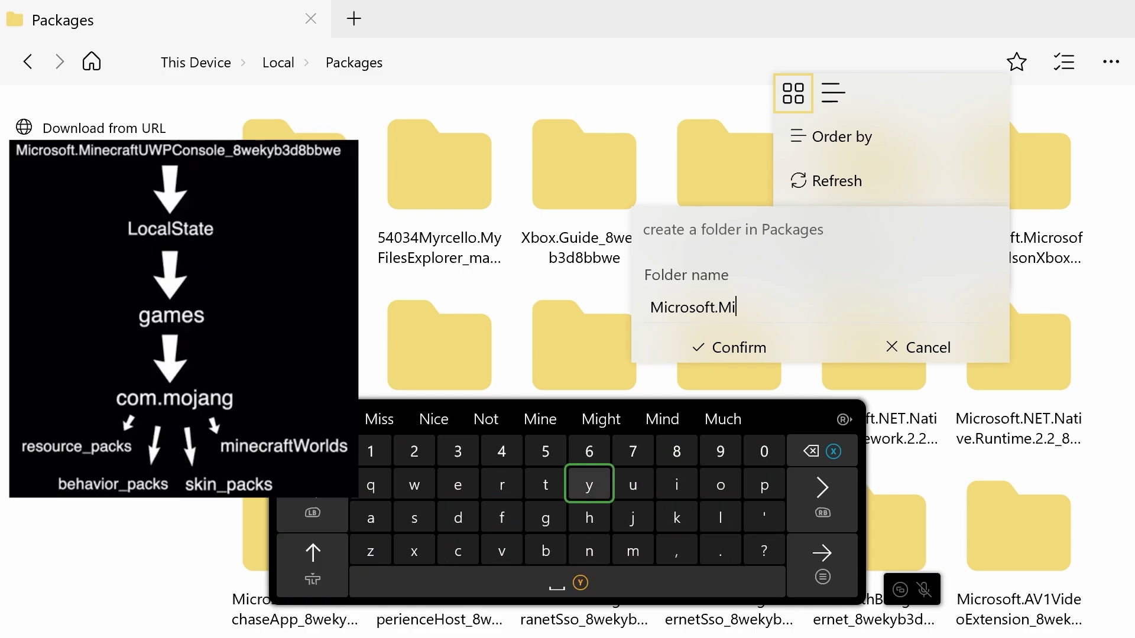
type("necraft")
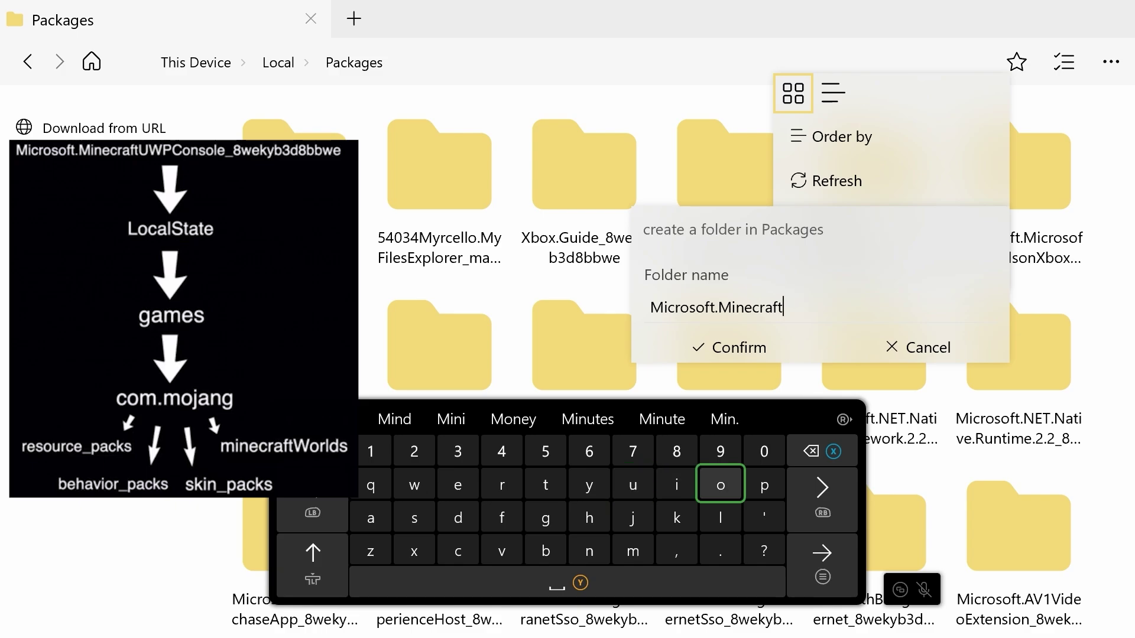
type(".")
key("shift")
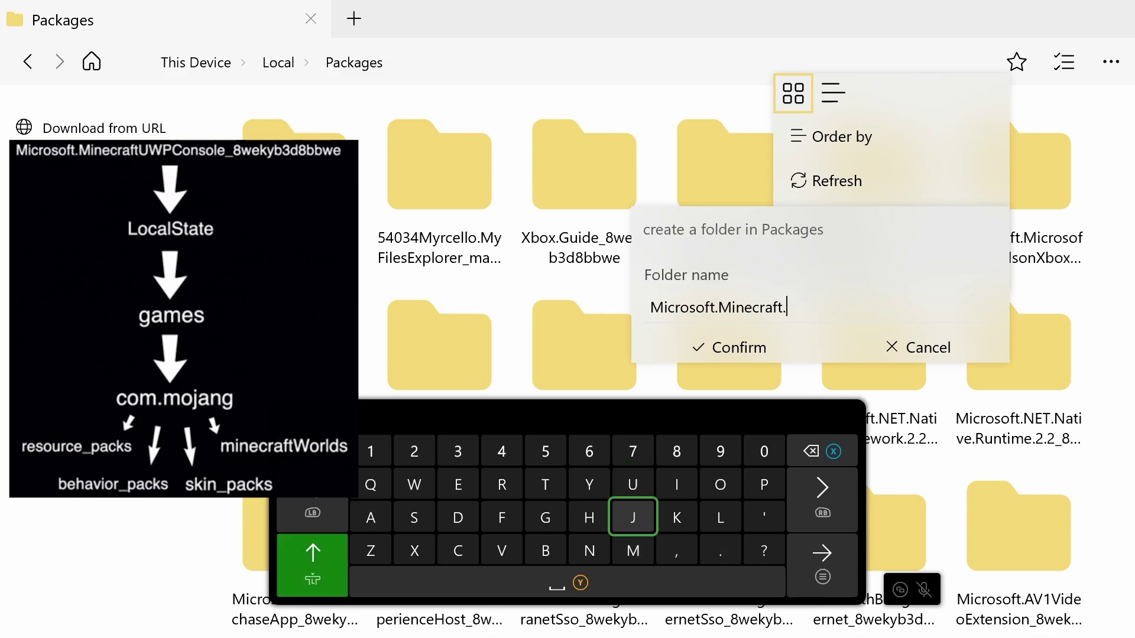
type("UW")
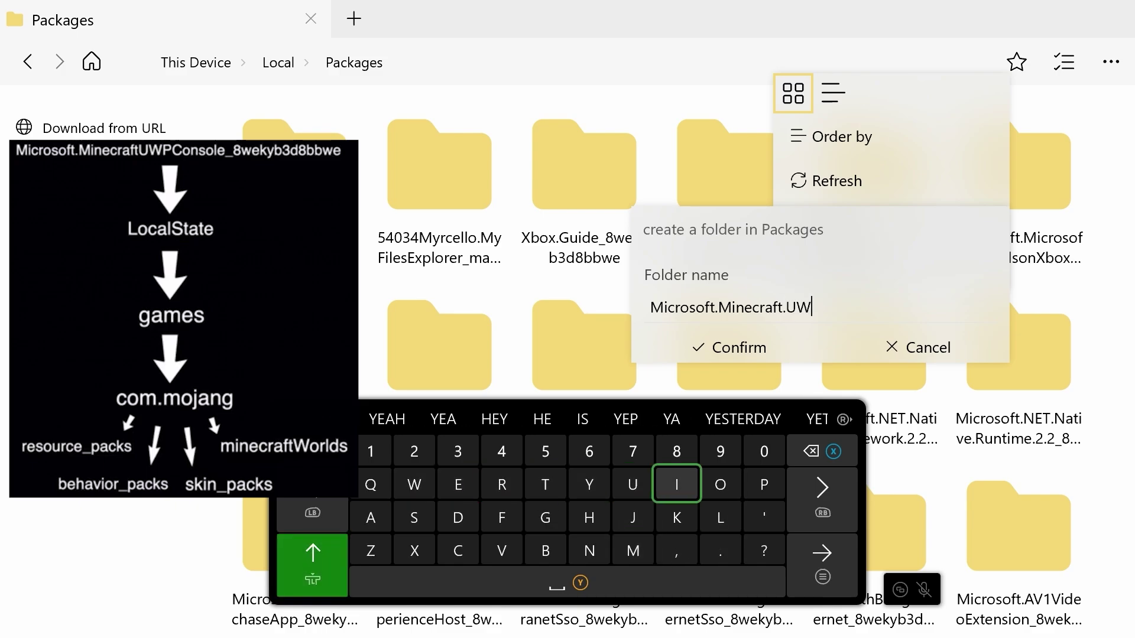
type("P")
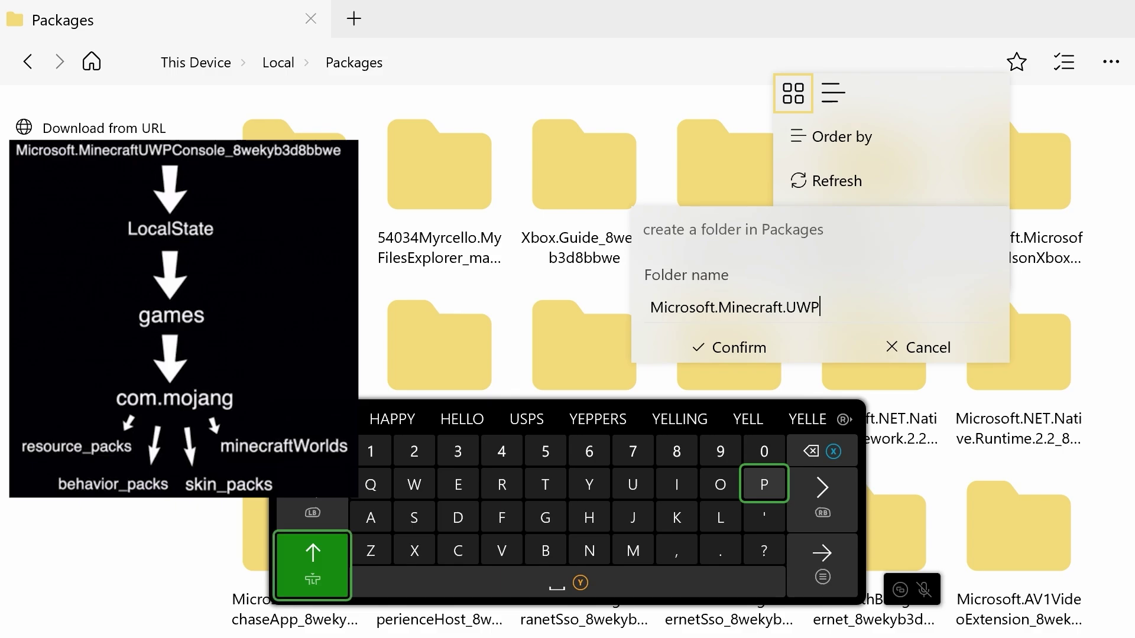
type("C")
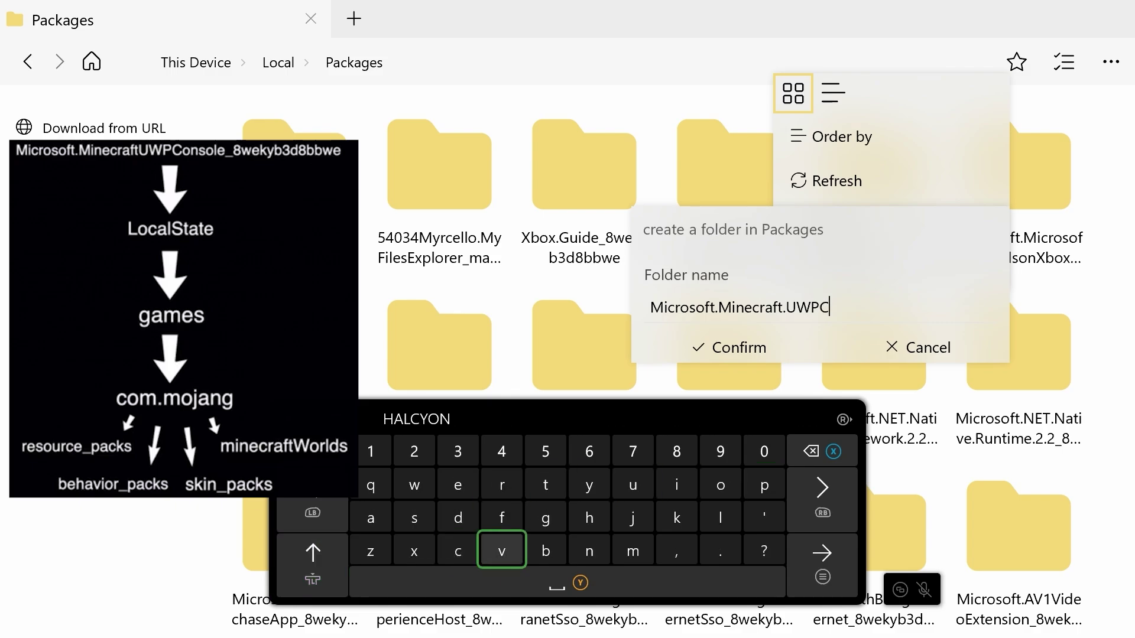
type("o")
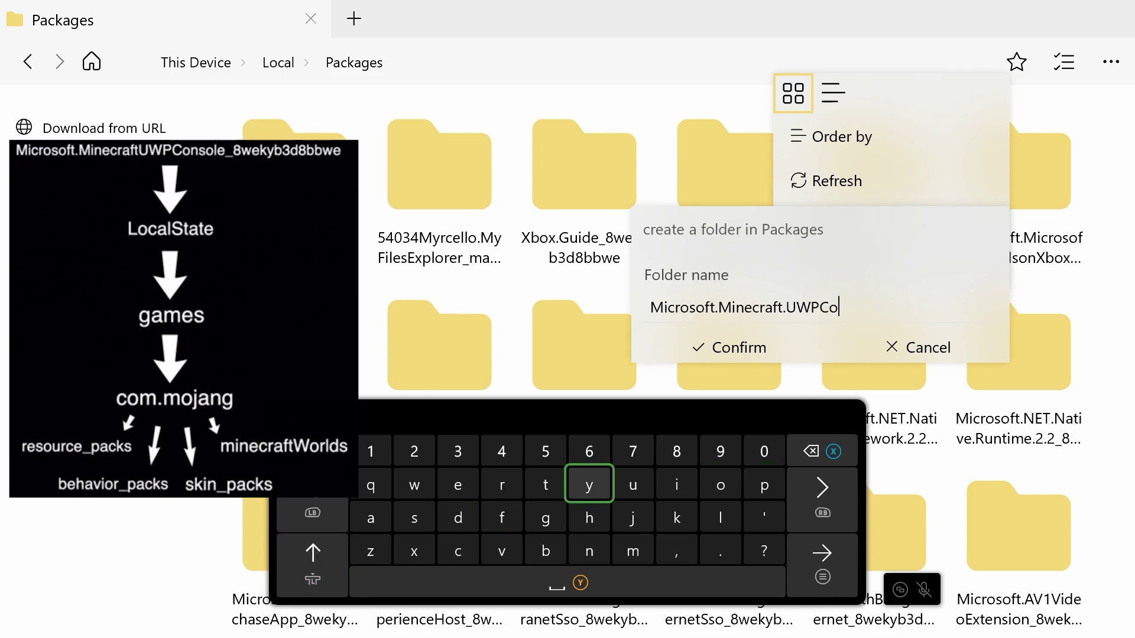
type("ns")
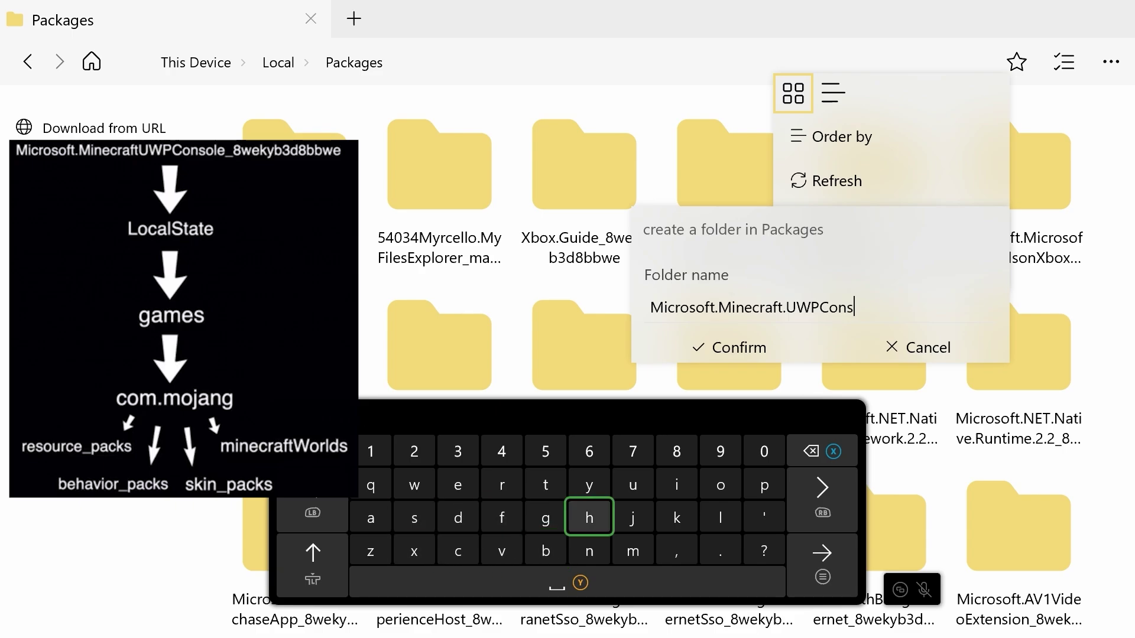
type("ole")
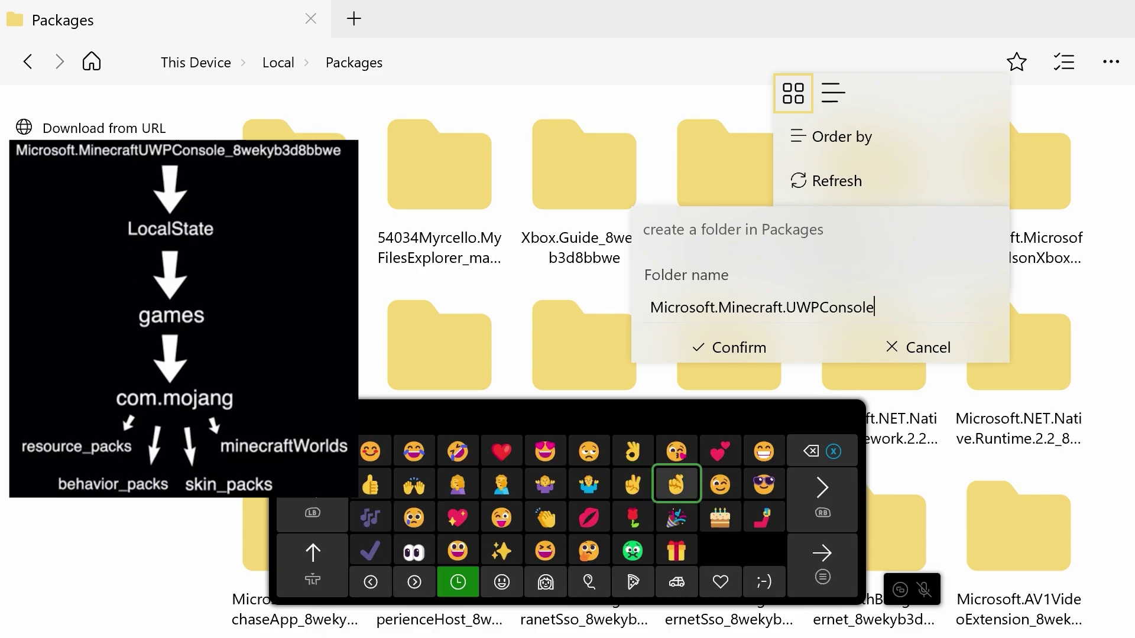
Append the suffix '_8wekyb3d8bbwe' to the folder name.
key("Right")
key("Up")
key("Right")
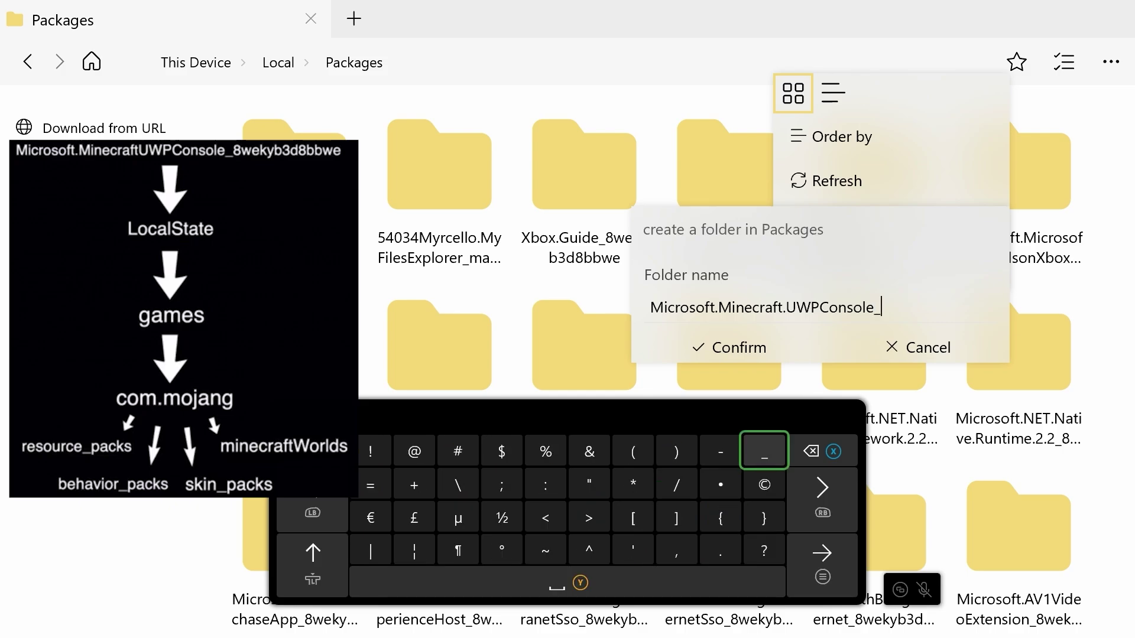
key("Left")
key("Left")
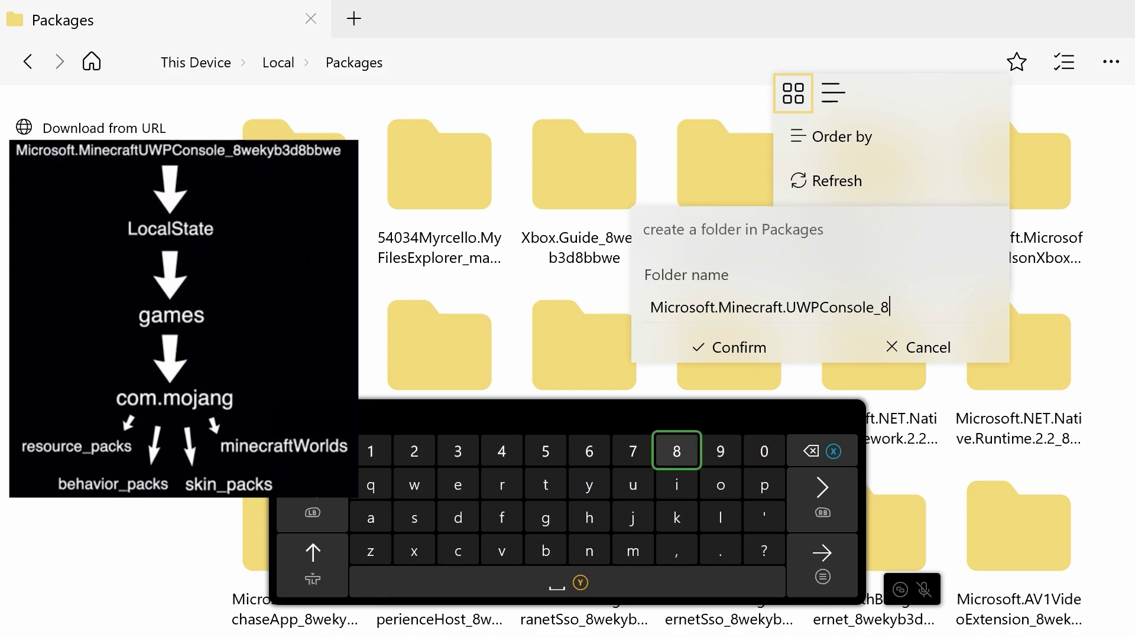
key("Down")
key("Left")
key("Left")
key("Left")
key("Left")
key("Left")
key("Left")
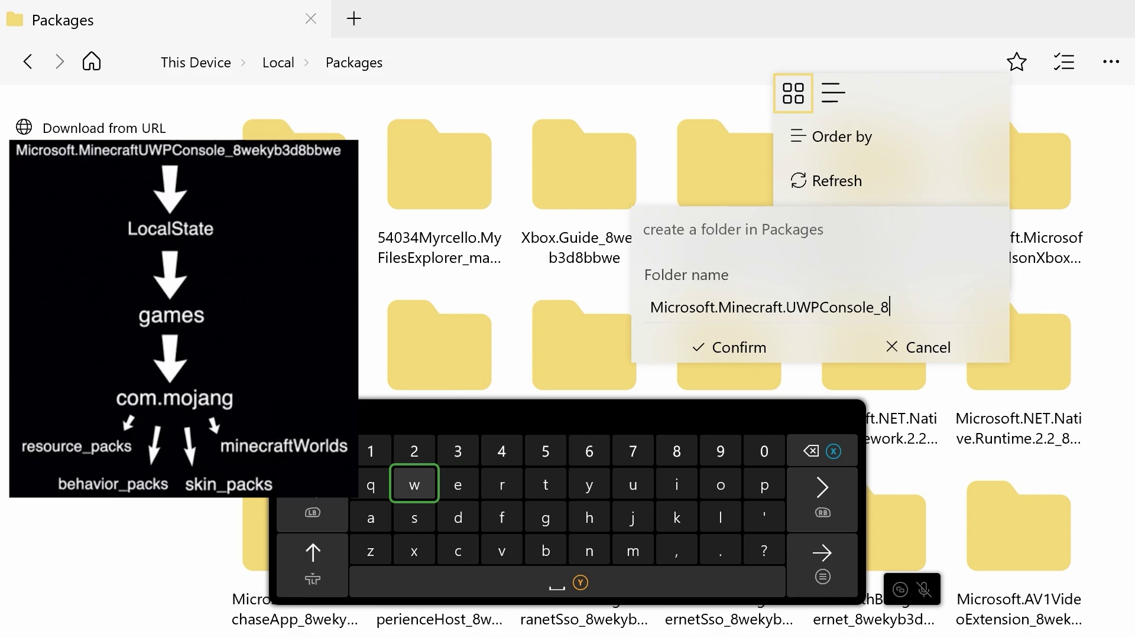
type("w")
key("Right")
type("e")
key("Right")
key("Right")
key("Right")
key("Right")
key("Right")
key("Down")
type("k")
key("Left")
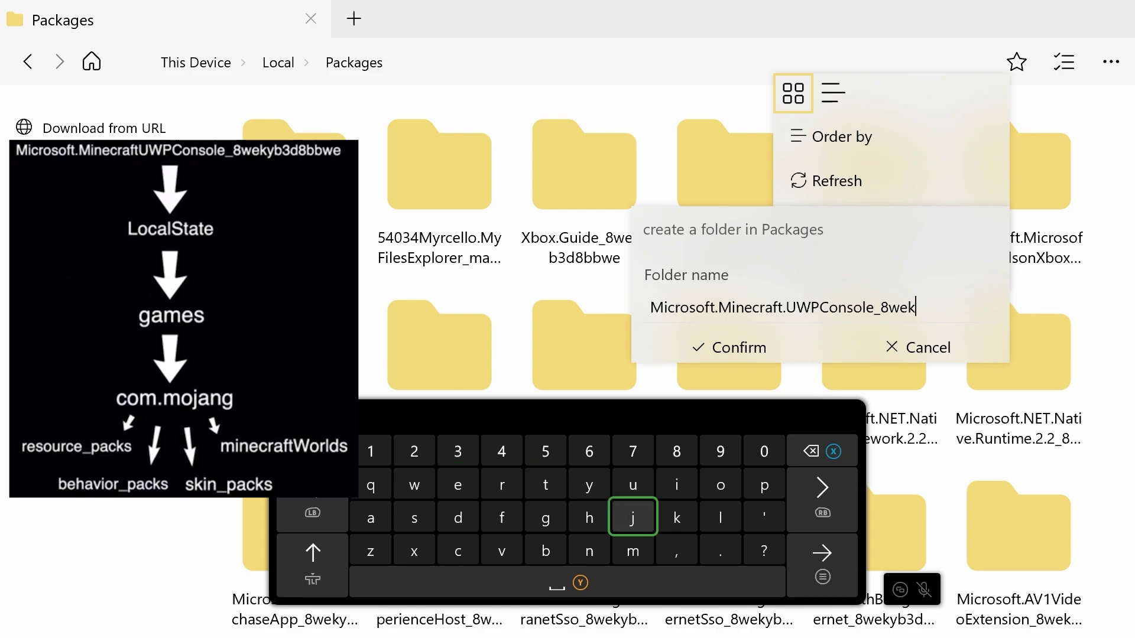
key("Left")
key("Up")
type("y")
key("Down")
key("Down")
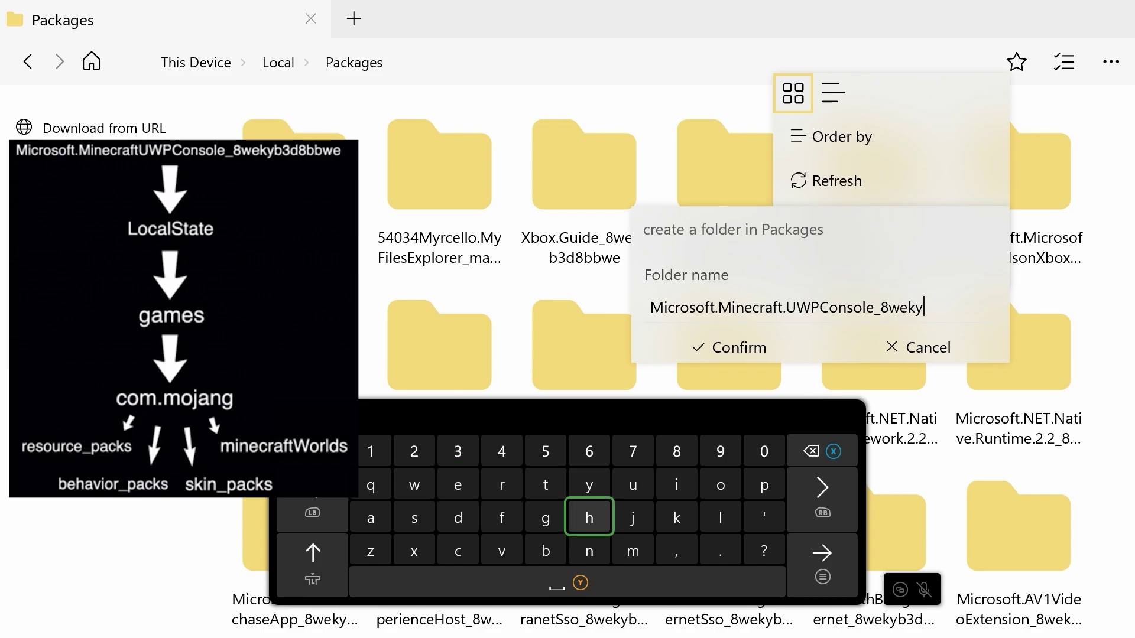
key("Left")
type("b")
key("Up")
key("Up")
key("Left")
key("Left")
key("Up")
type("3")
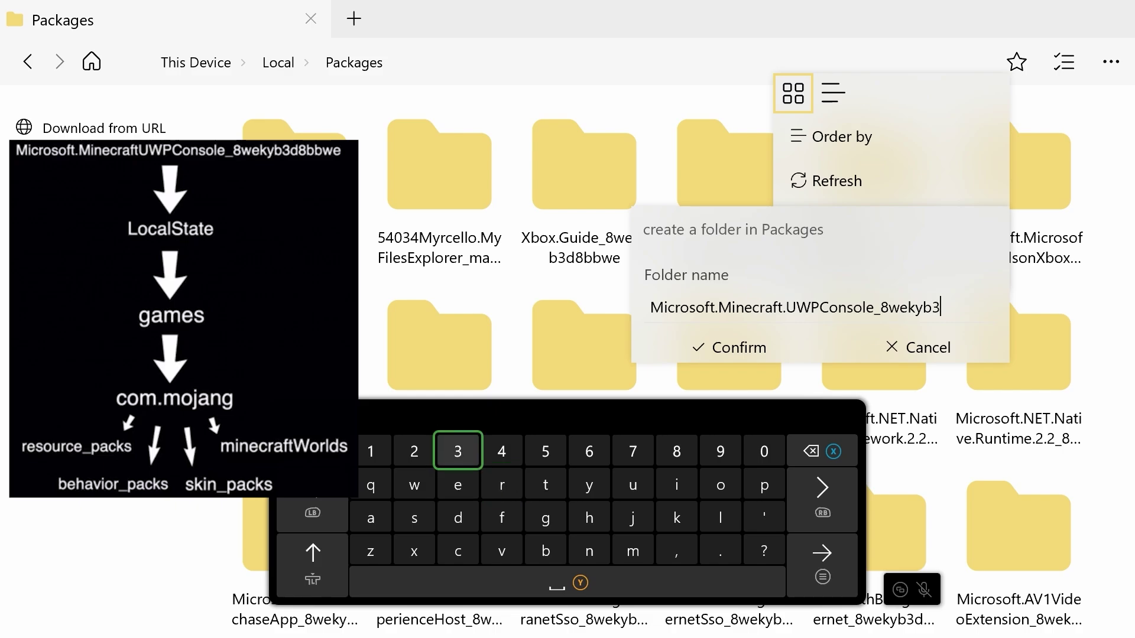
key("Down")
key("Down")
type("d")
key("Right")
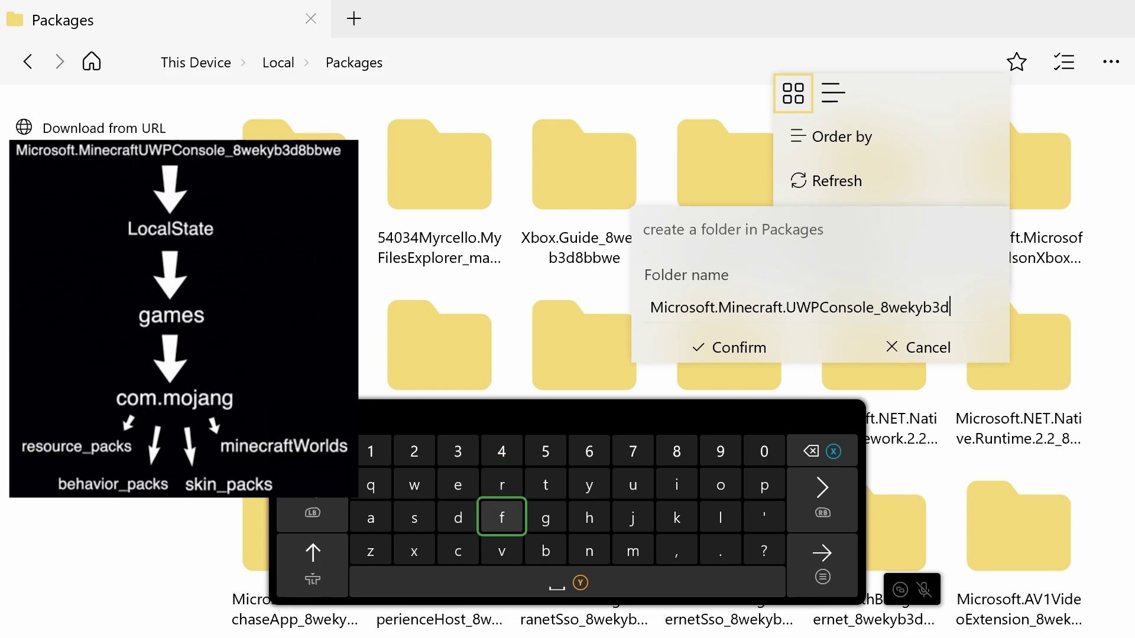
key("Up")
key("Right")
key("Right")
key("Right")
key("Up")
key("Right")
type("8")
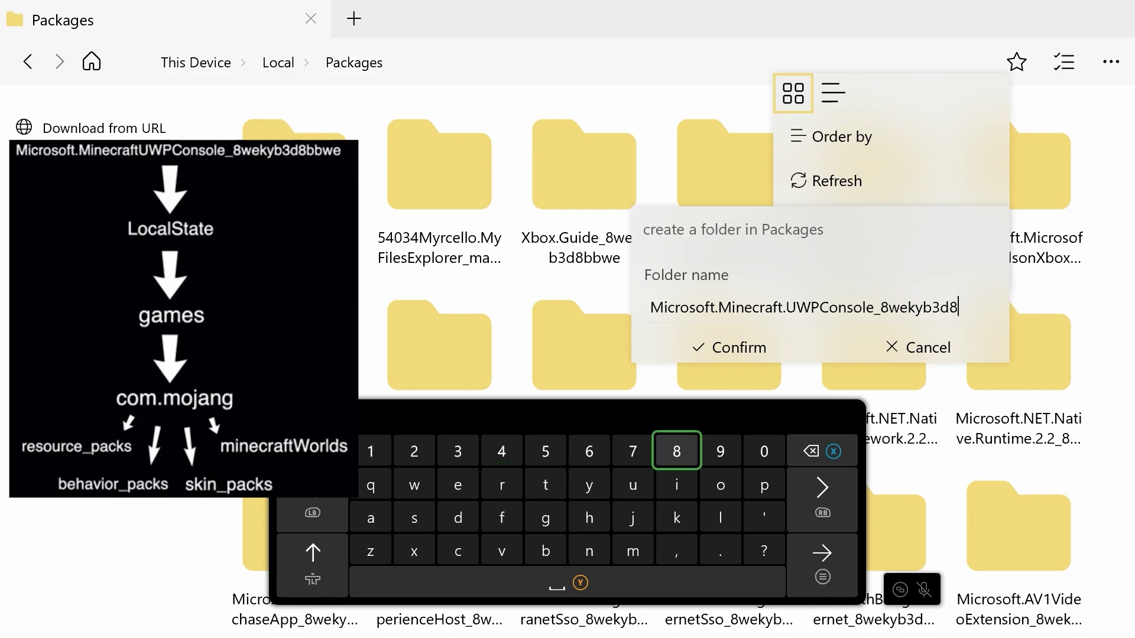
key("Down")
key("Down")
key("Left")
key("Left")
key("Down")
key("Left")
type("bb")
key("Left")
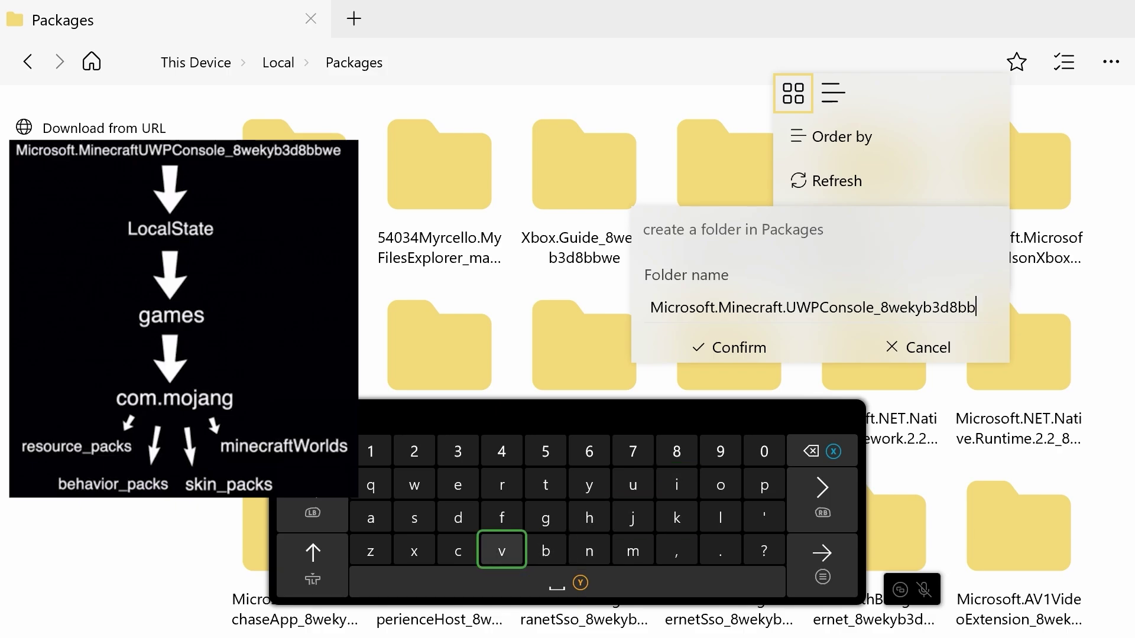
key("Left")
key("Up")
key("Left")
key("Up")
type("w")
key("Right")
type("e")
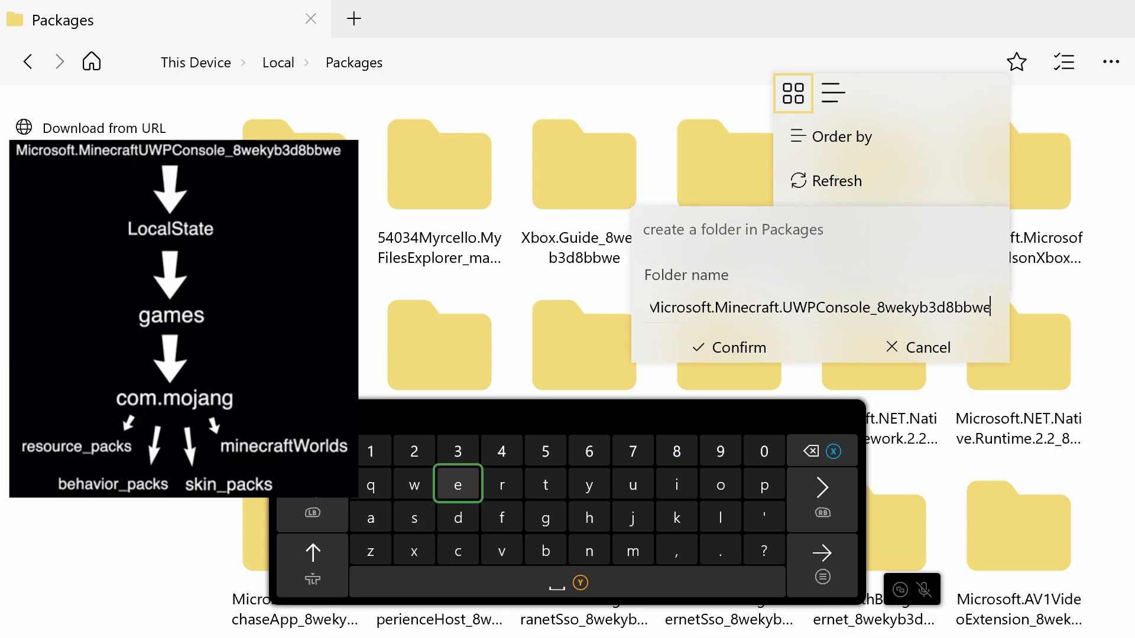
Confirm the folder and open Microsoft.Minecraft.UWPConsole_8wekyb3d8bbwe.
key("Return")
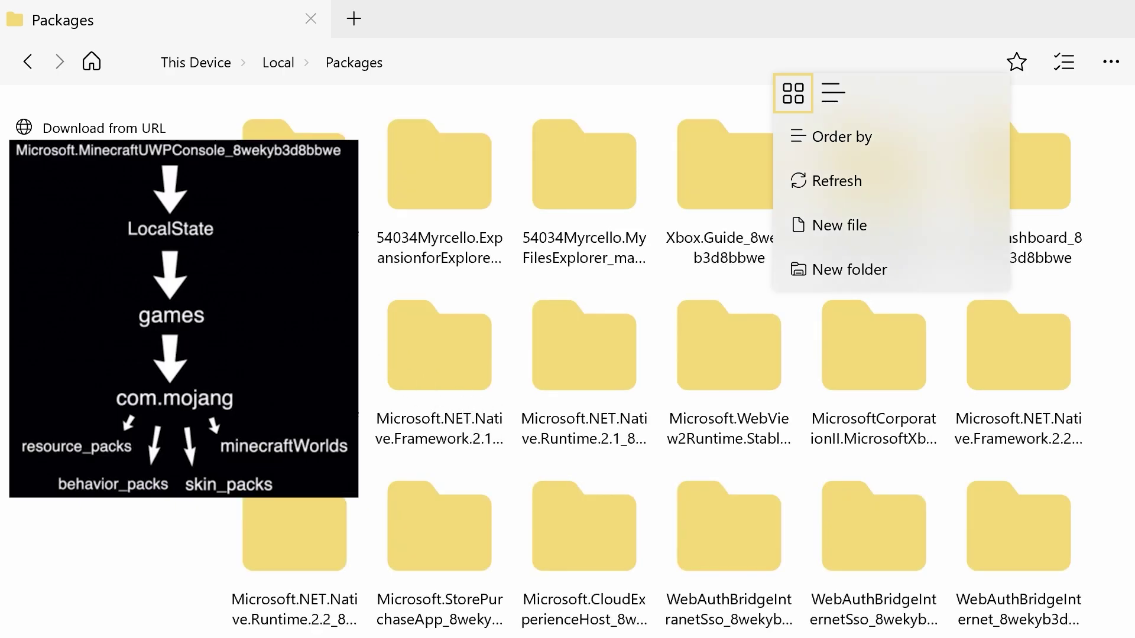
key("Escape")
key("Return")
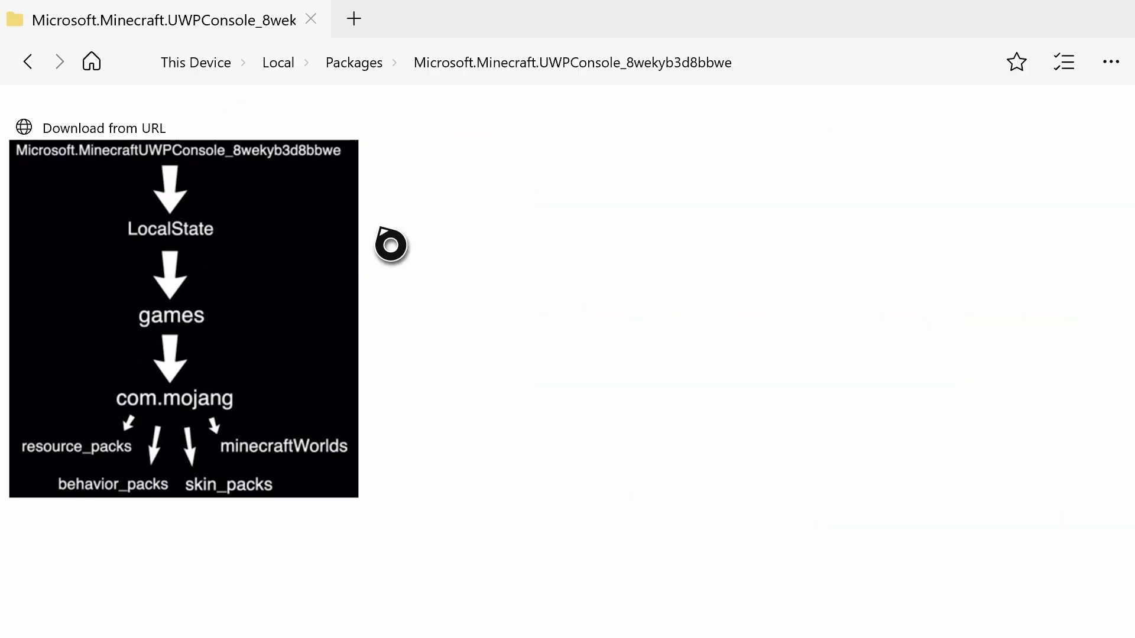
Start a new folder in the package folder and type 'Local'.
right_click(433, 243)
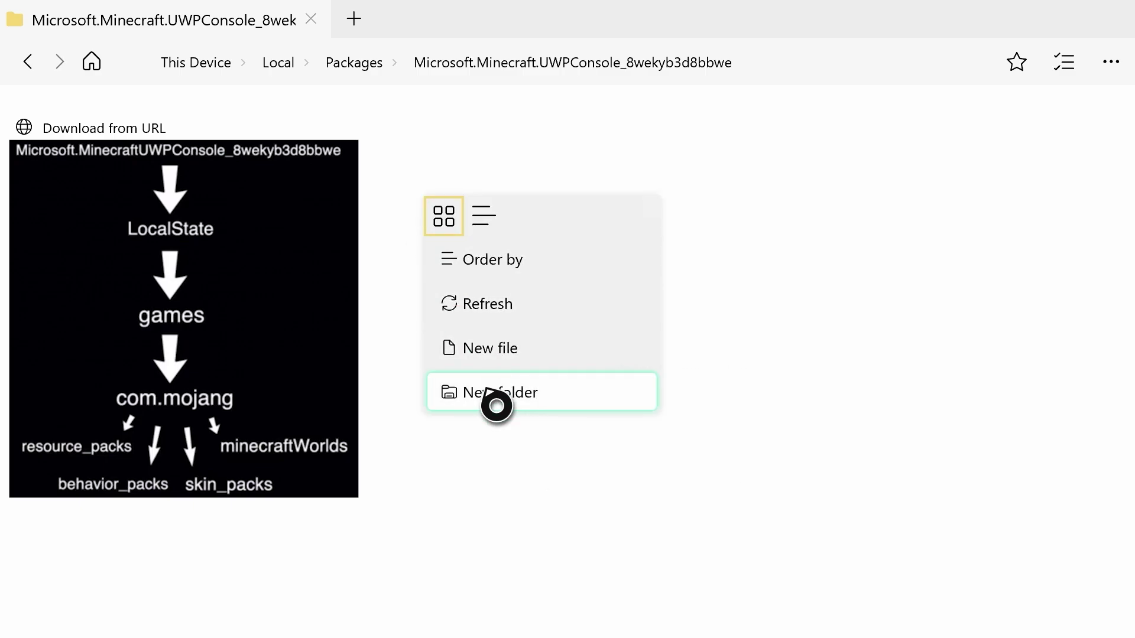
left_click(497, 402)
key("Right")
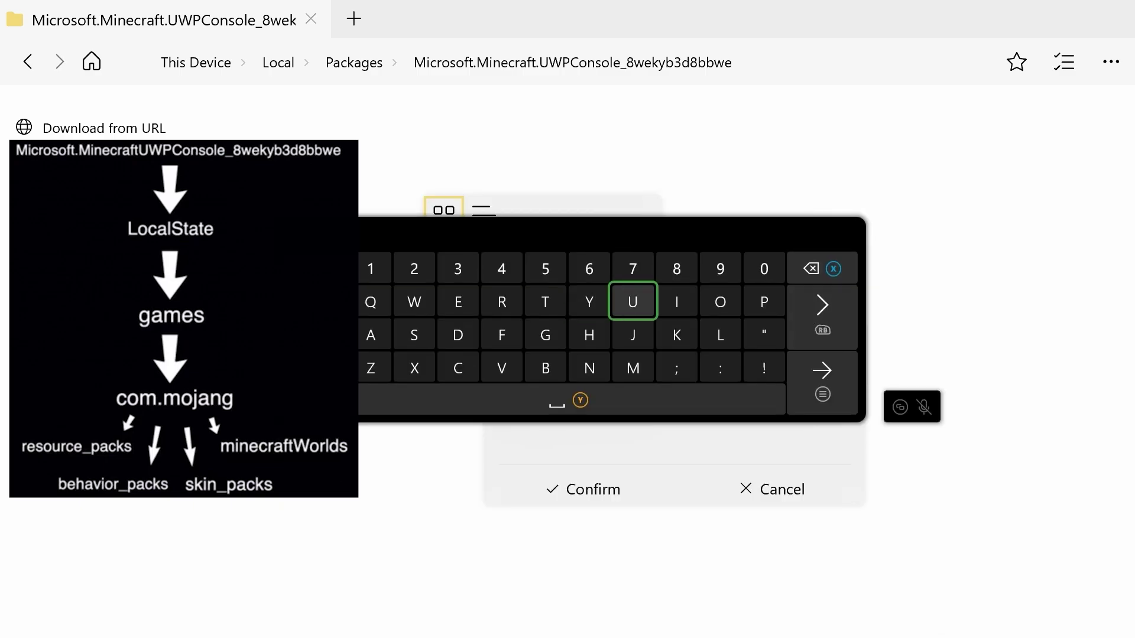
key("Down")
key("Right")
key("Right")
type("L")
key("Up")
type("o")
key("Down")
key("Left")
key("Left")
key("Left")
key("Left")
key("Left")
key("Left")
key("Left")
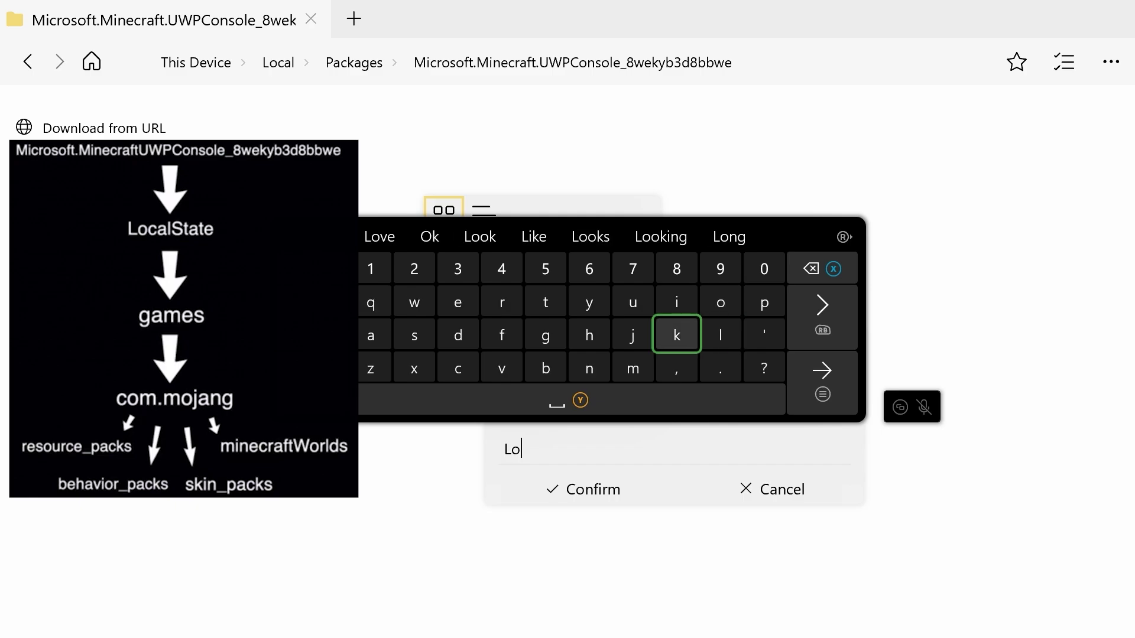
key("Down")
key("Right")
type("c")
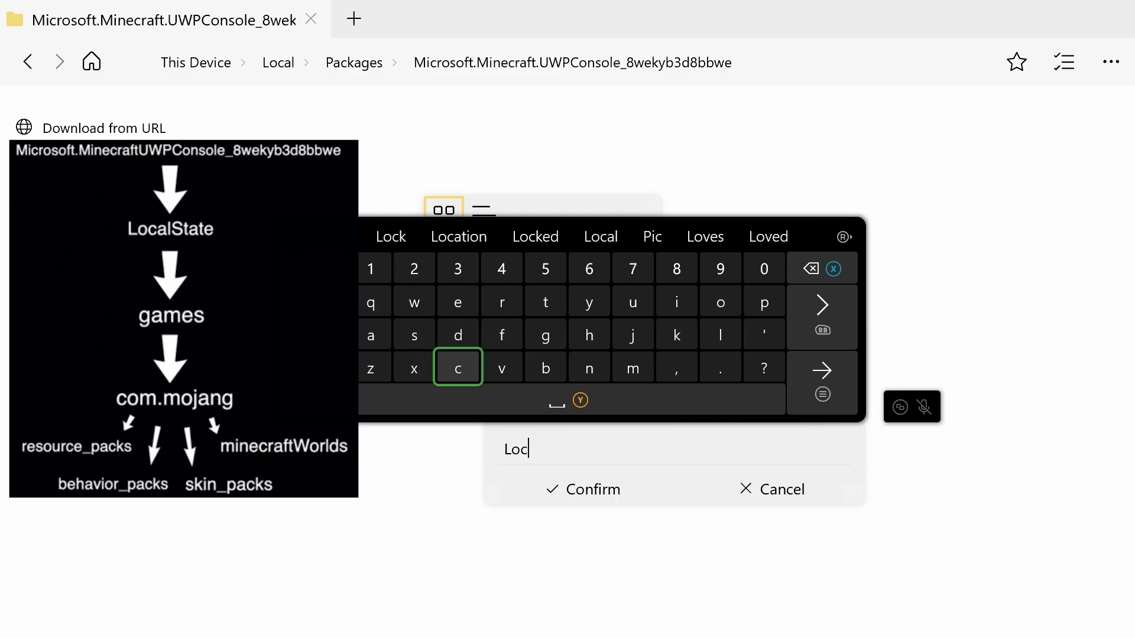
key("Up")
key("Up")
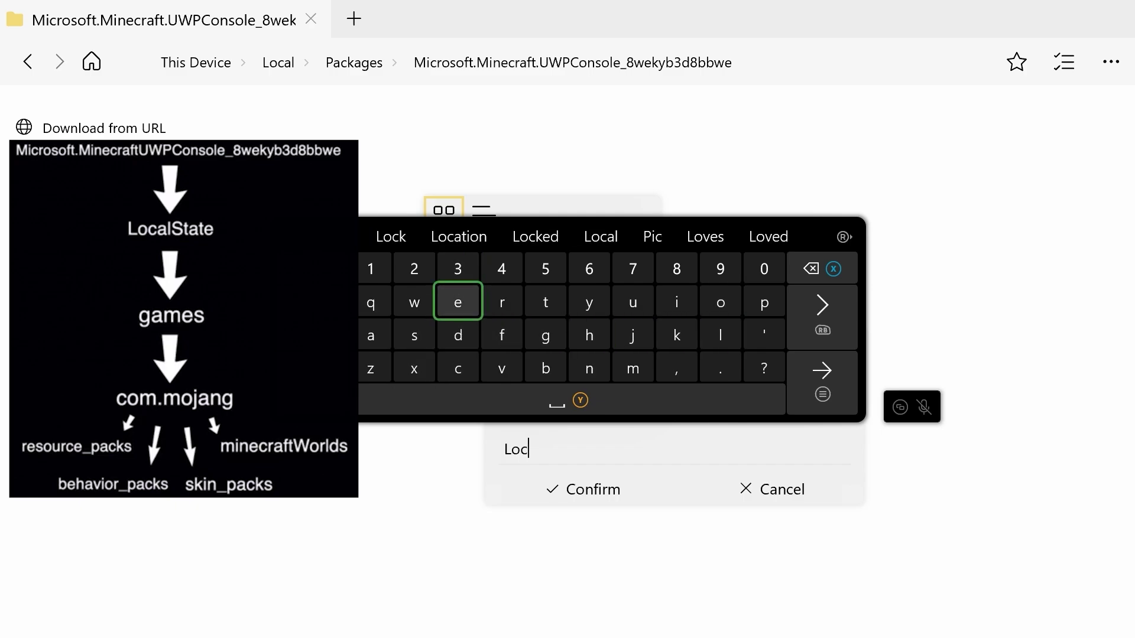
key("Left")
key("Left")
key("Down")
type("a")
key("Right")
key("Right")
key("Right")
key("Right")
key("Right")
key("Right")
key("Right")
key("Right")
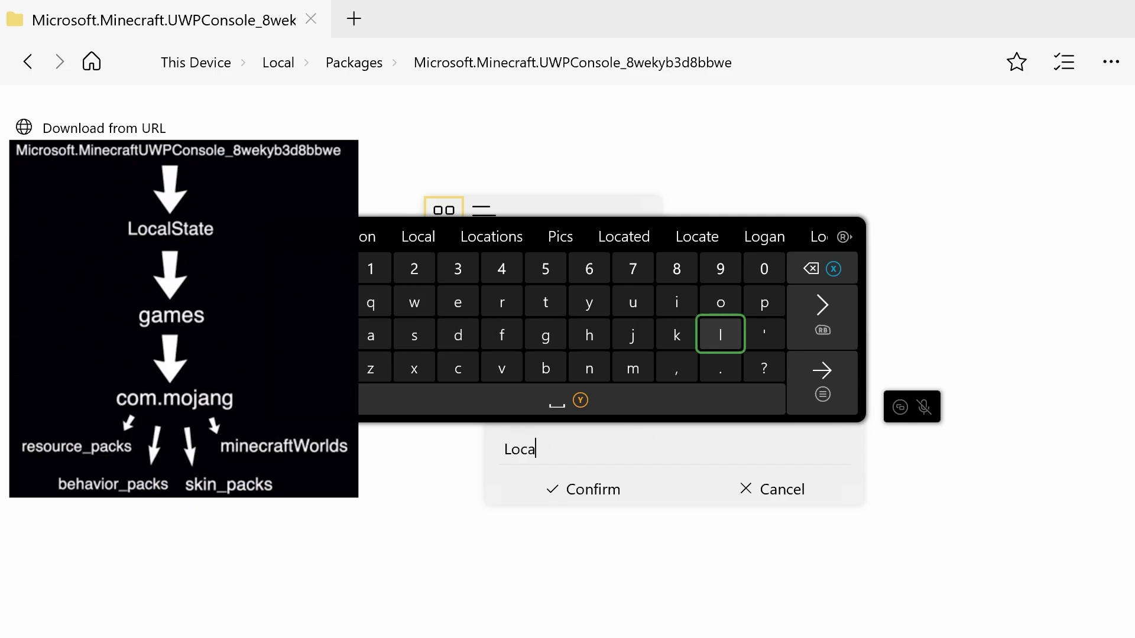
type("l")
key("Left")
key("Left")
key("Left")
key("Left")
Finish the name as 'LocalState', confirm it, and open the folder.
key("shift")
key("Left")
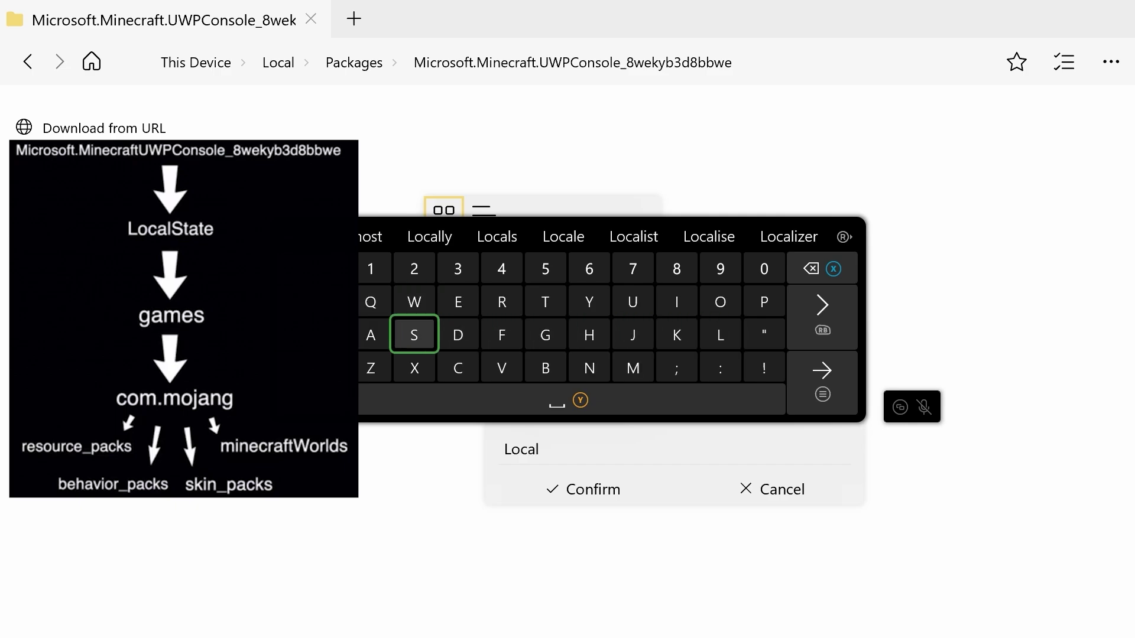
type("S")
key("Right")
key("Right")
key("Right")
key("Up")
type("t")
key("Down")
key("Left")
key("Left")
key("Left")
key("Left")
type("a")
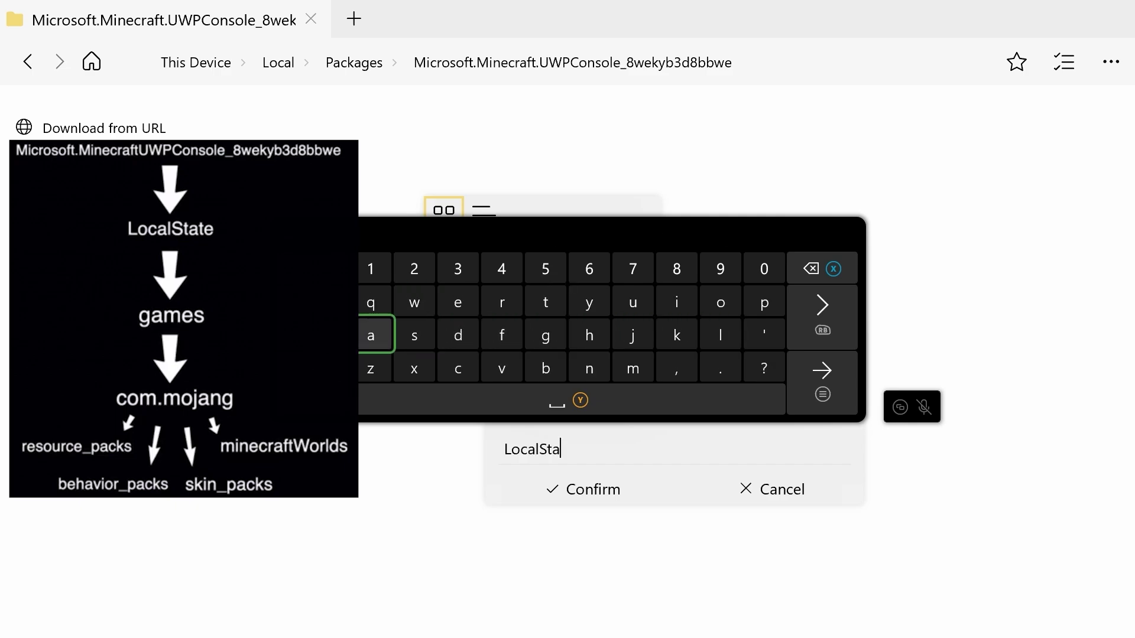
key("Right")
key("Right")
key("Right")
key("Up")
key("Right")
type("t")
key("Left")
key("Left")
type("e")
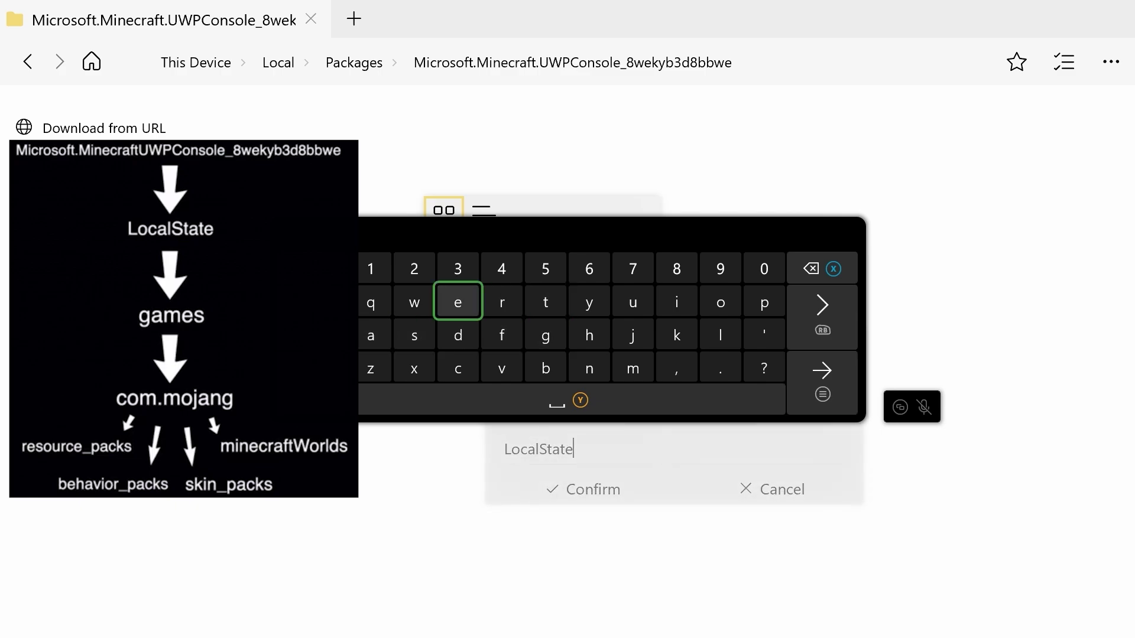
key("Return")
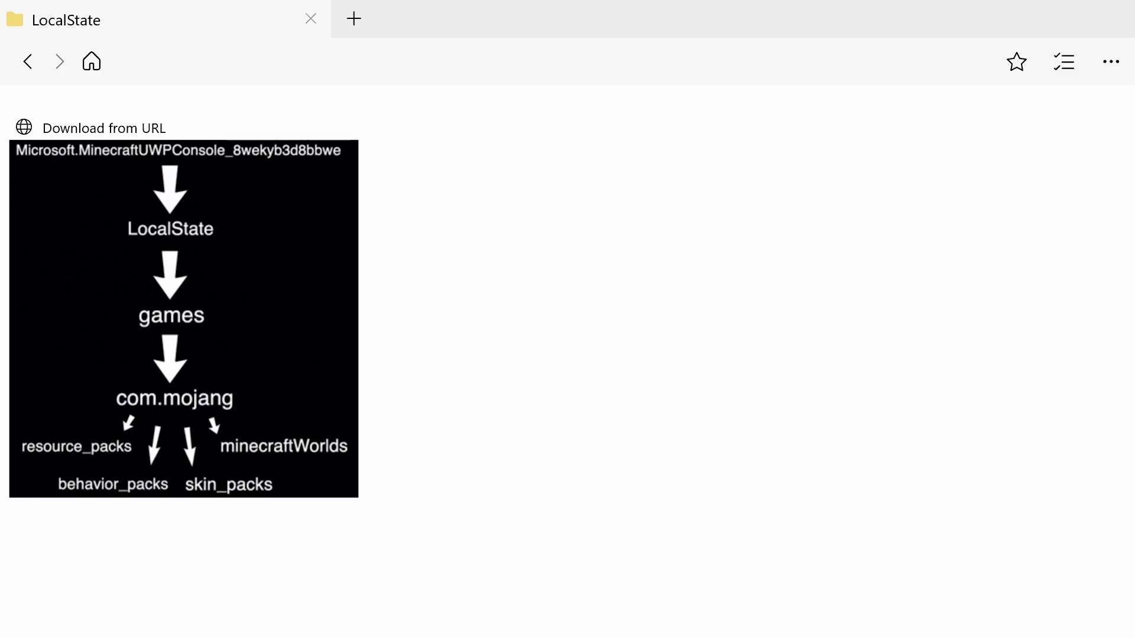
Add a new folder named 'games' inside LocalState.
right_click(471, 240)
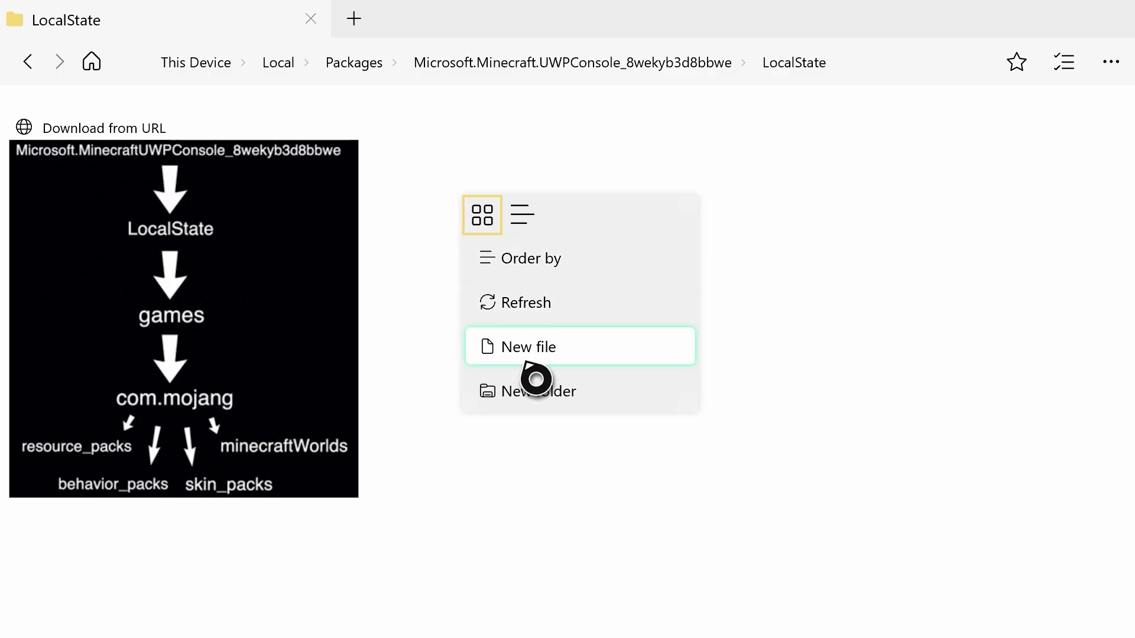
left_click(540, 406)
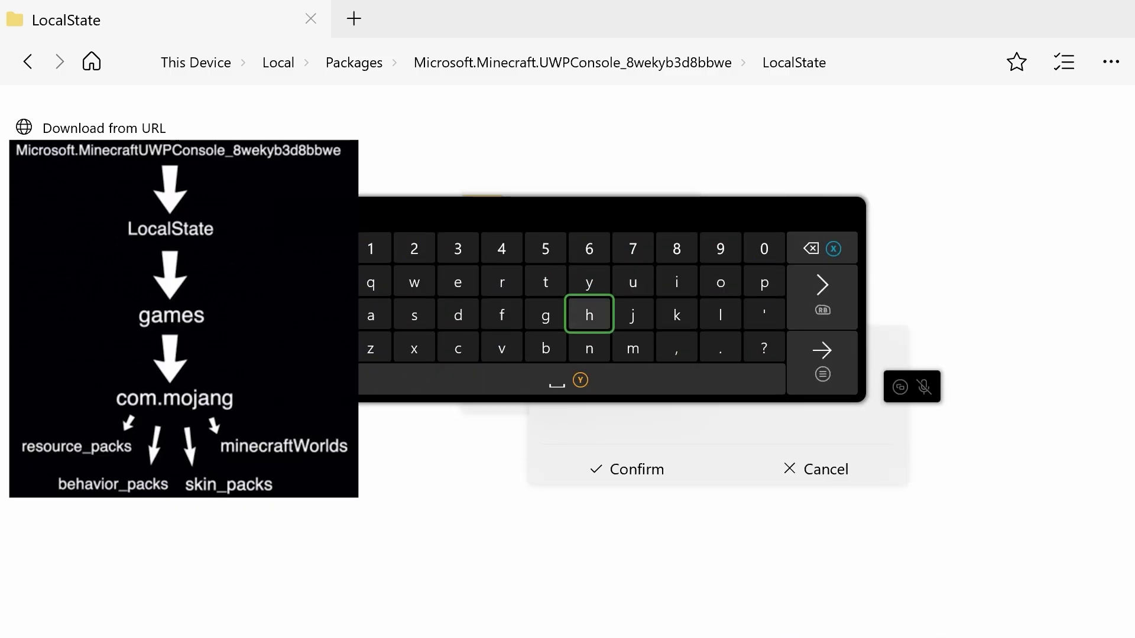
type("ga")
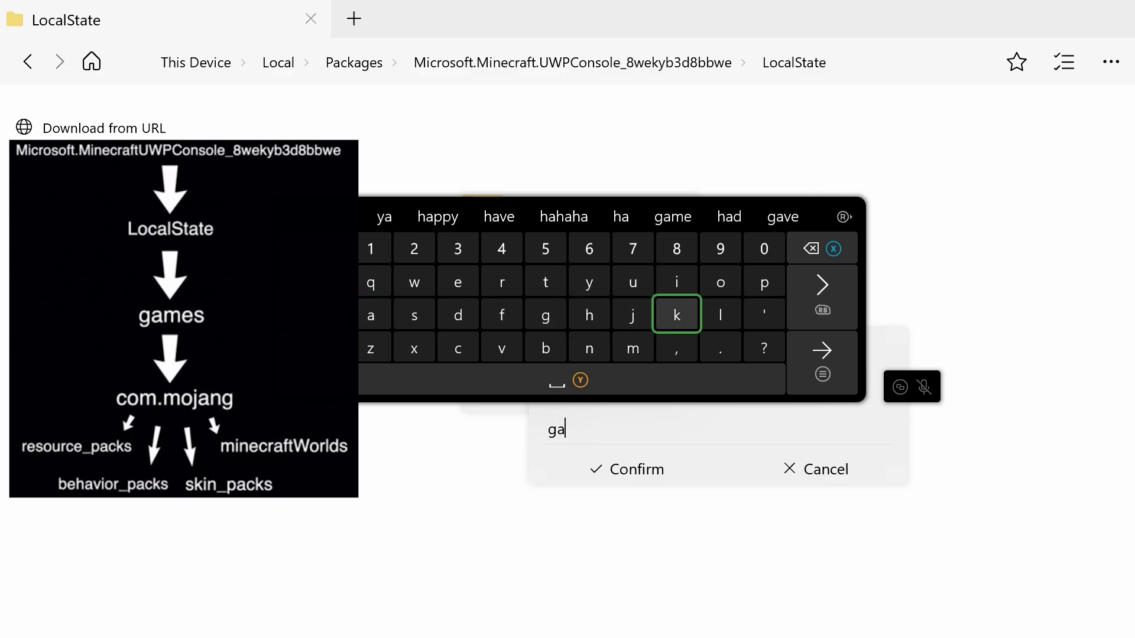
type("mes")
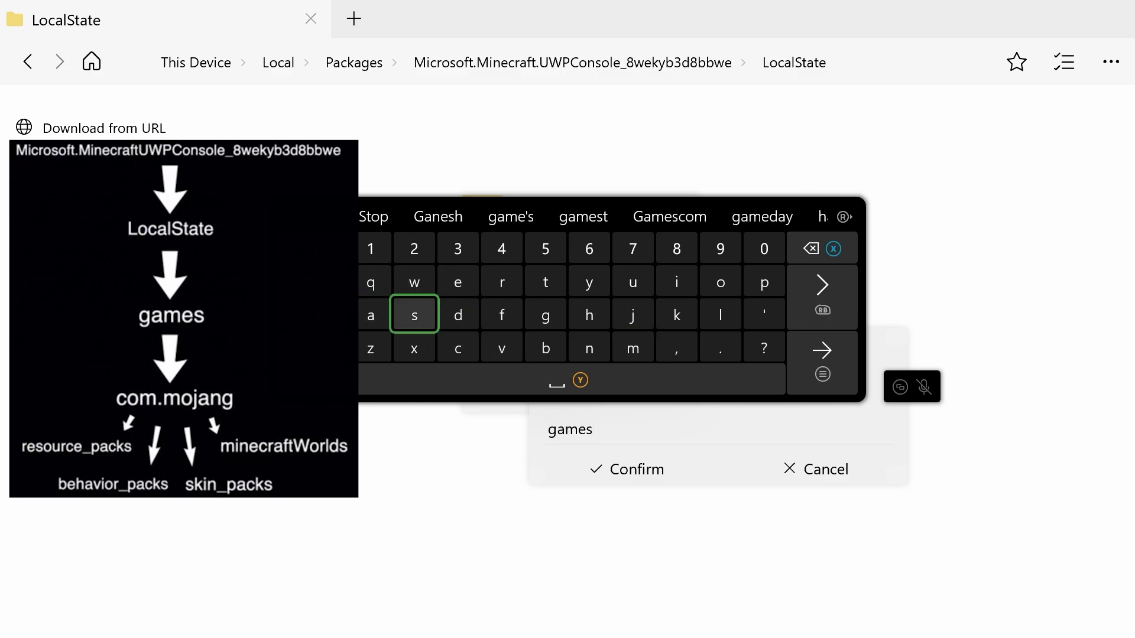
key("Return")
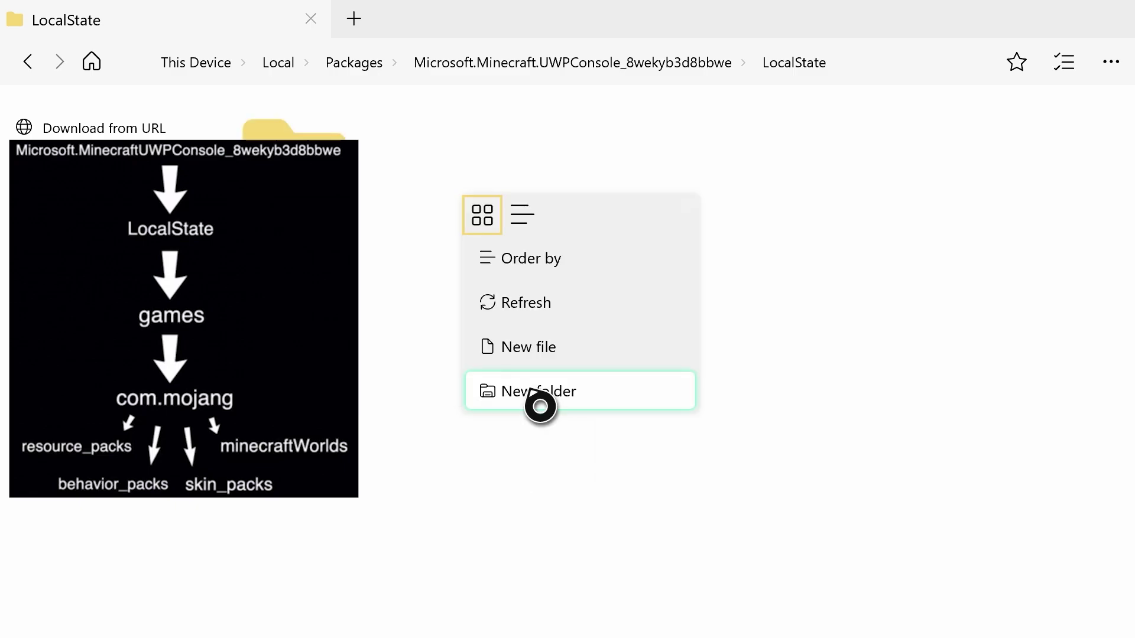
key("Escape")
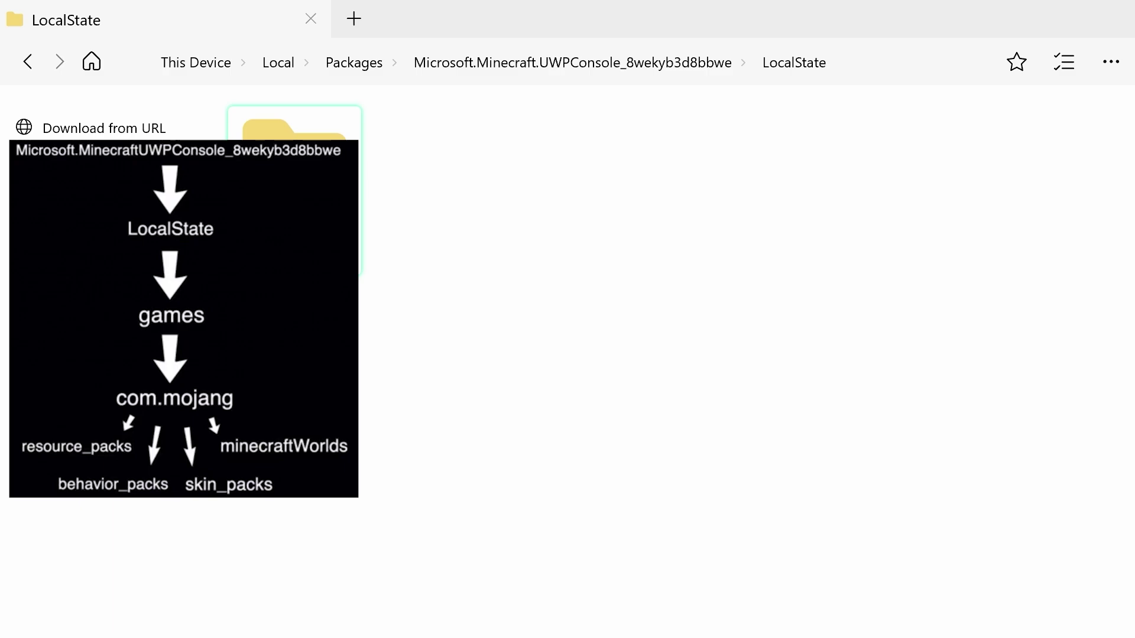
Inside games, create a folder named 'com.mojang' and open it.
double_click(352, 237)
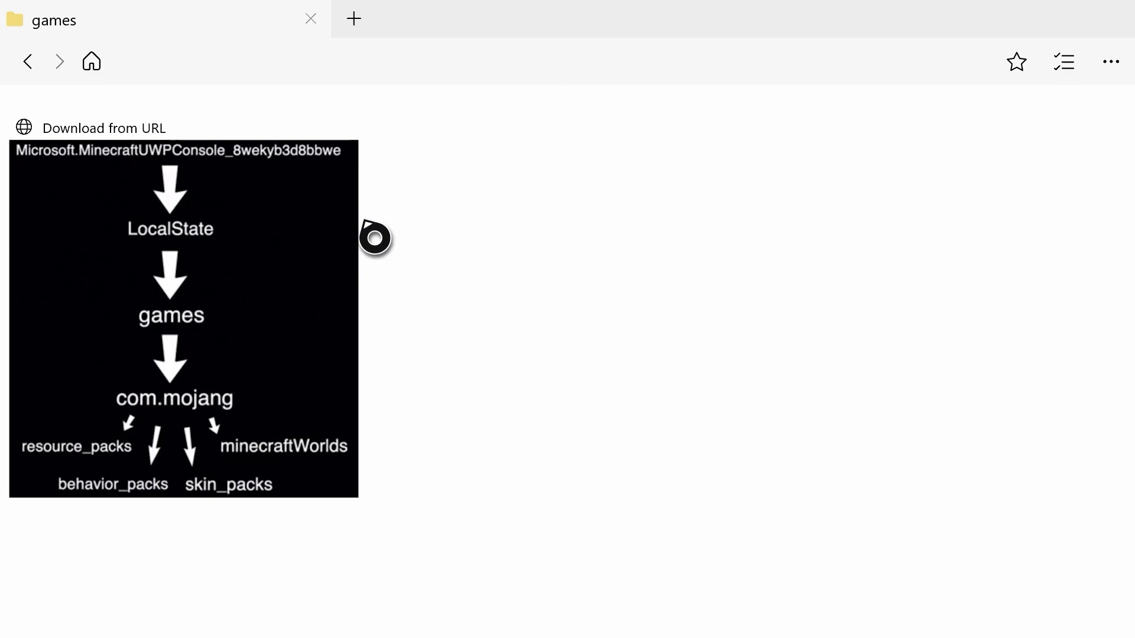
right_click(484, 321)
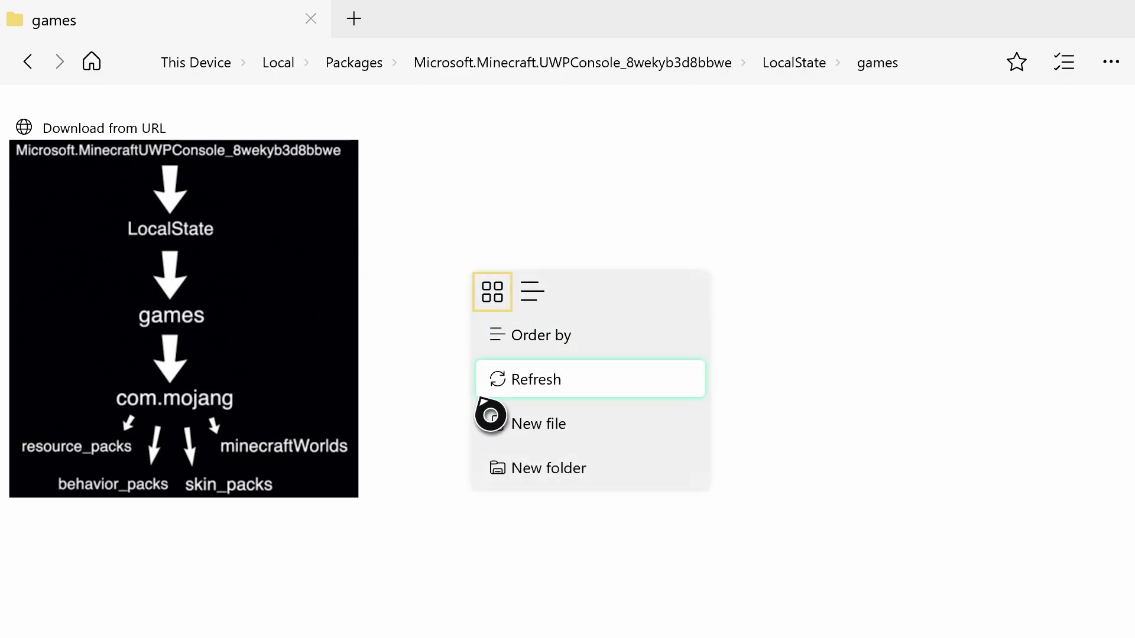
left_click(520, 471)
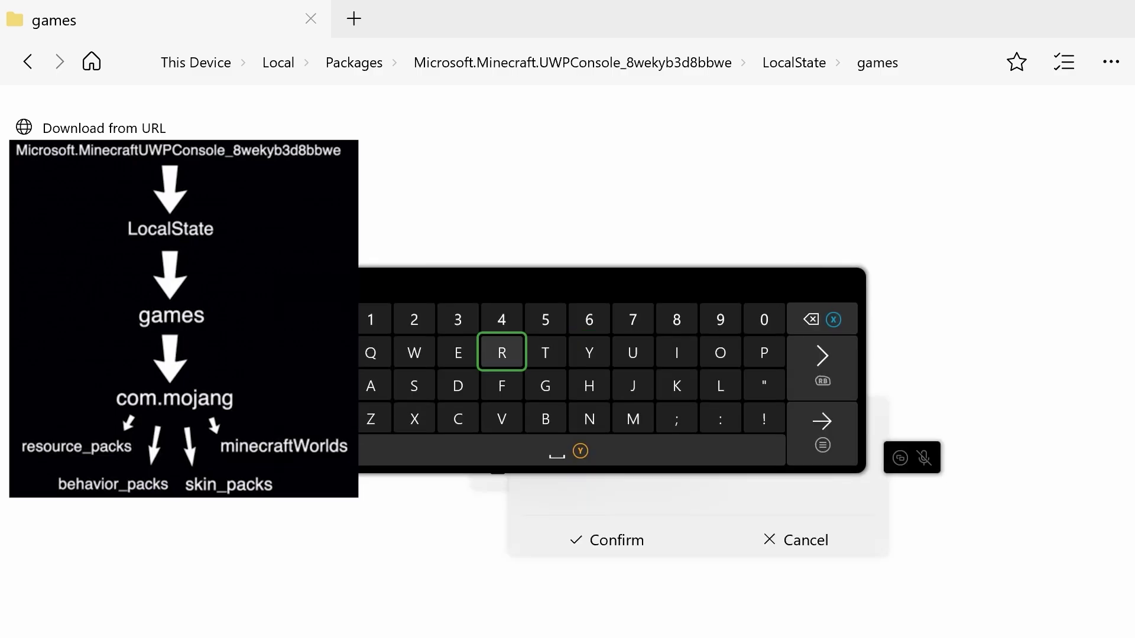
type("c")
key("Right")
key("Right")
key("Right")
key("Right")
key("Right")
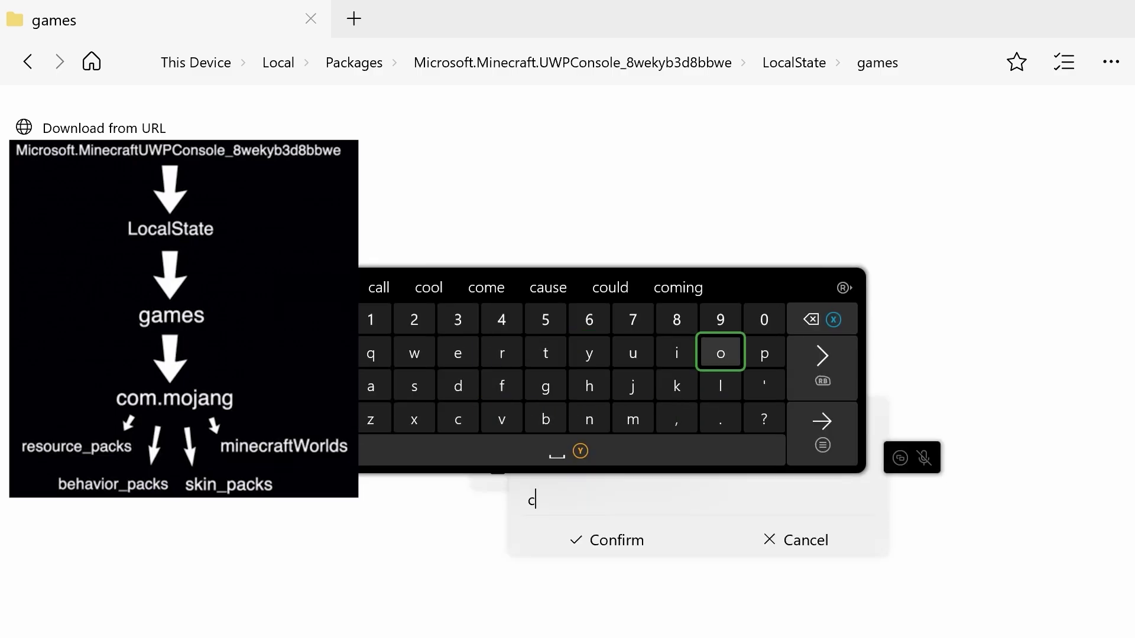
type("om.m")
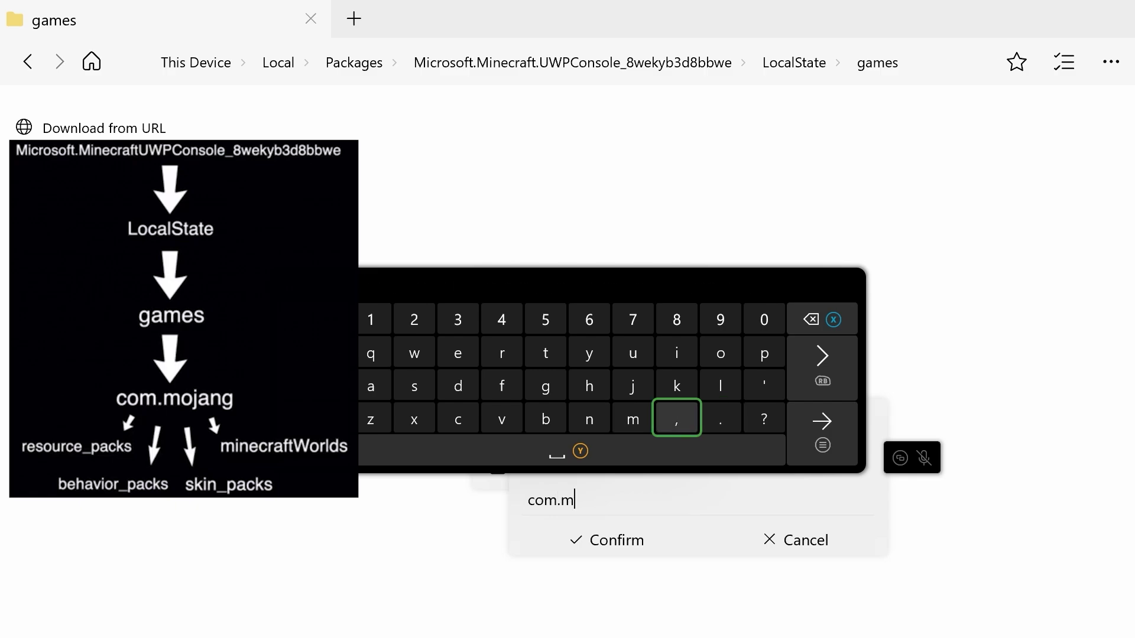
type("oj")
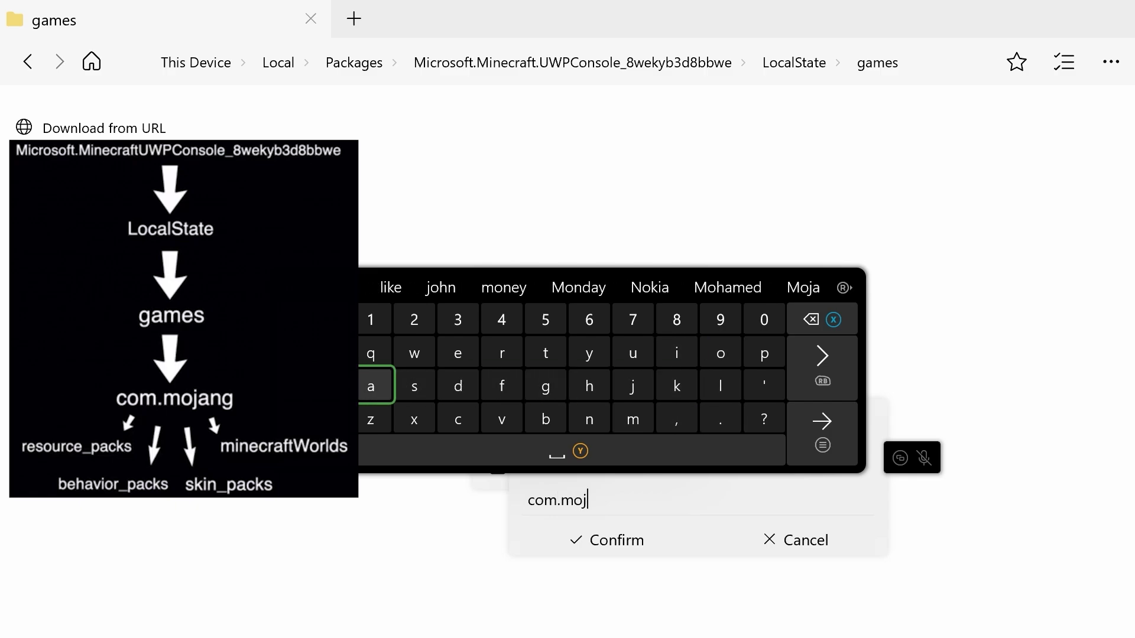
type("ang")
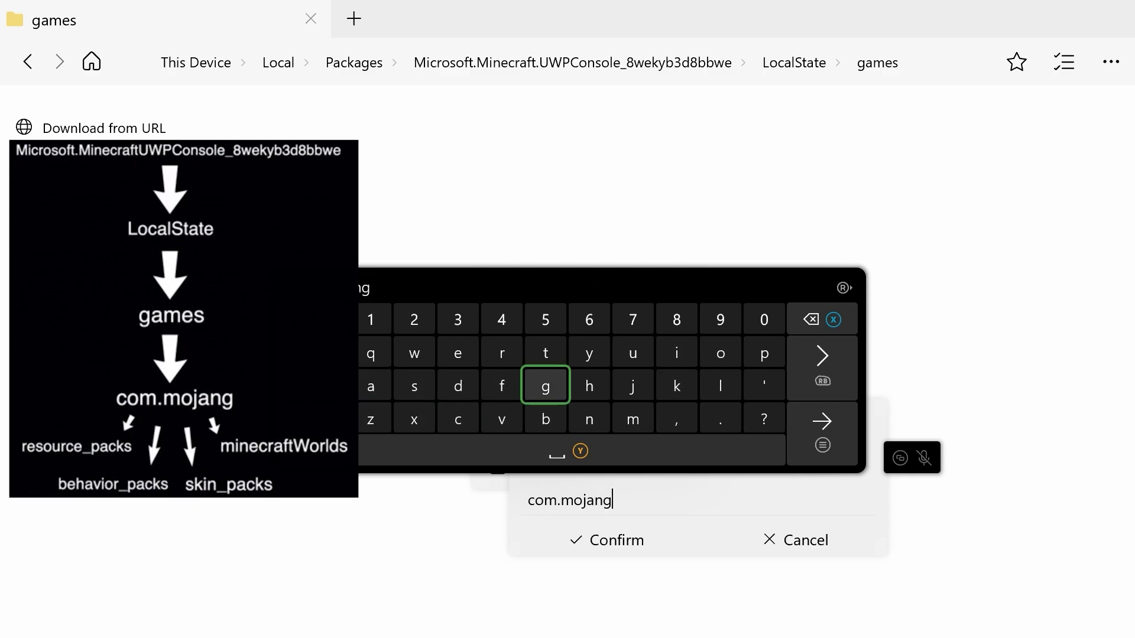
key("Return")
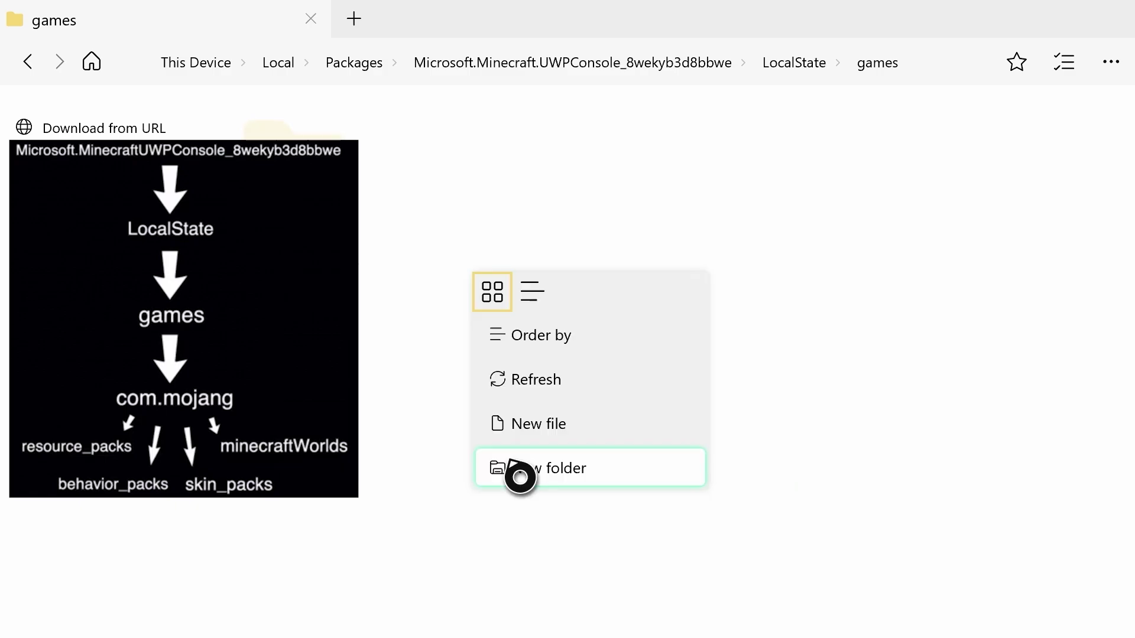
key("Escape")
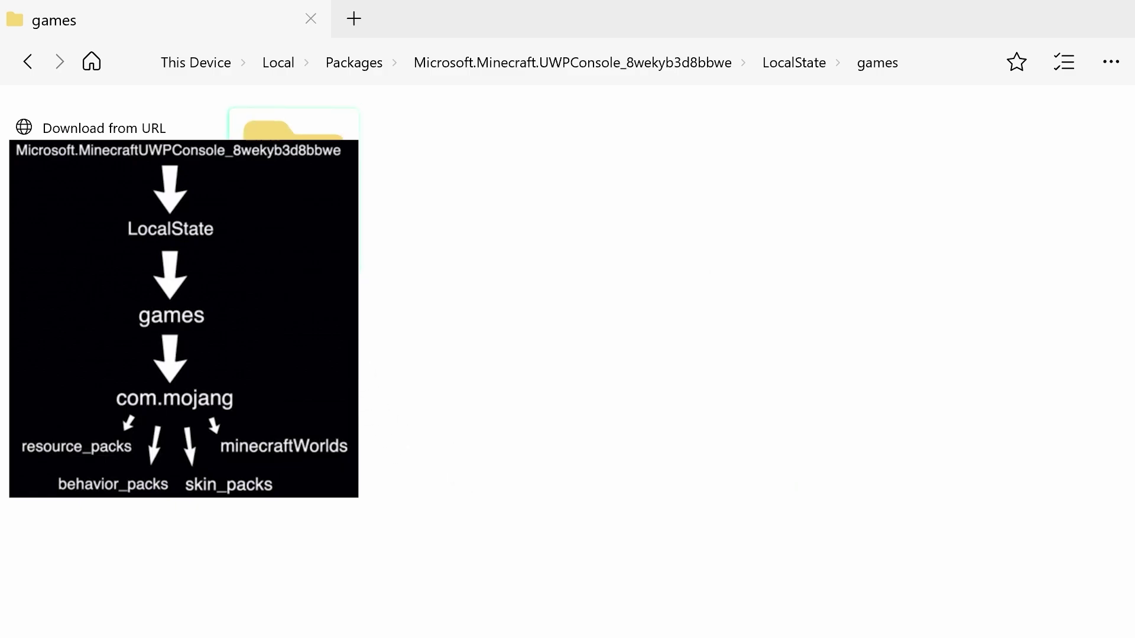
key("Return")
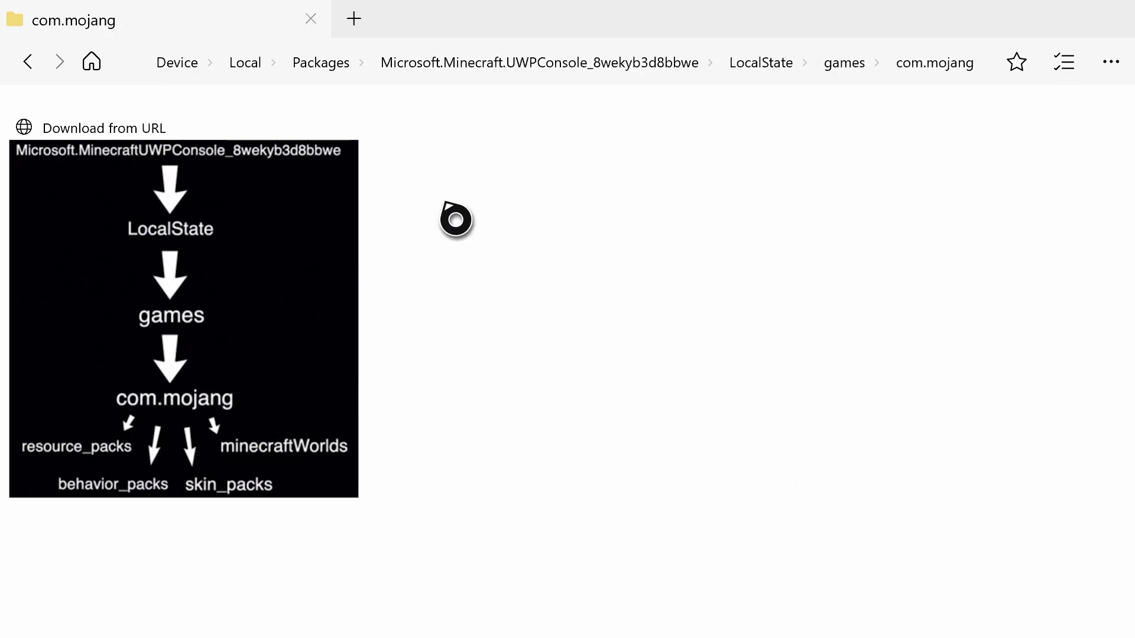
Create a new folder named resource_packs inside com.mojang.
right_click(456, 220)
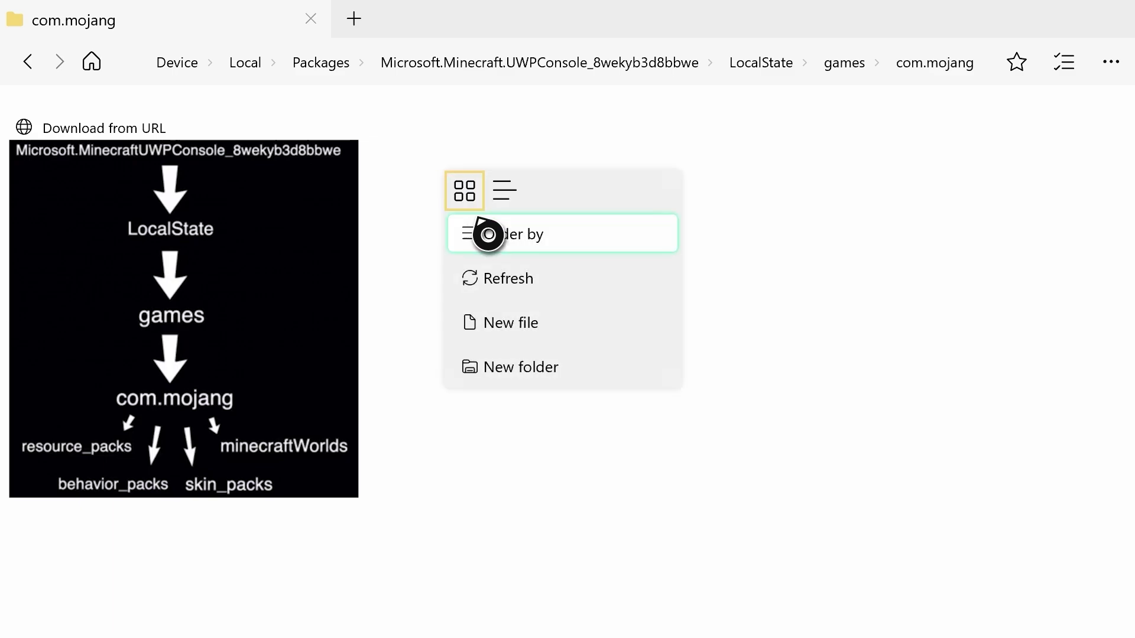
left_click(540, 328)
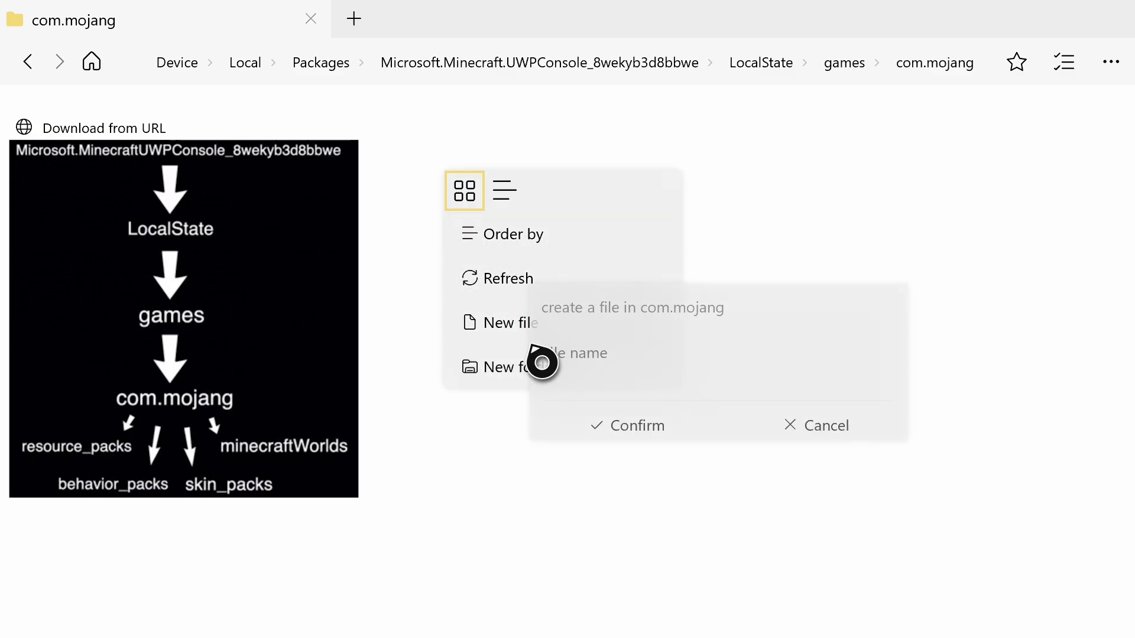
left_click(506, 365)
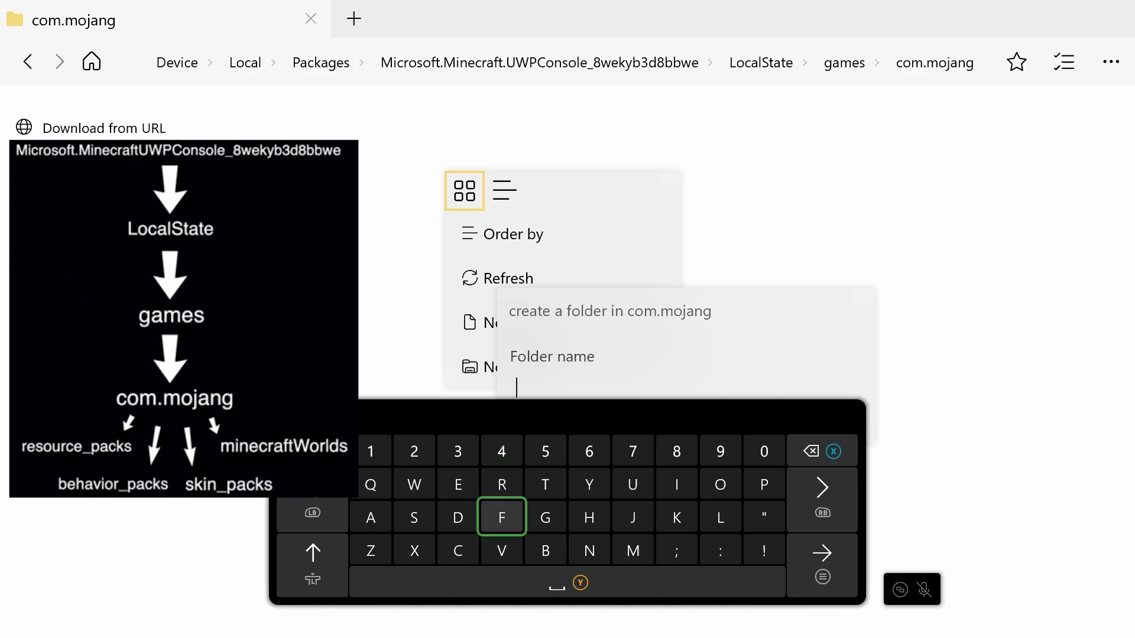
type("resource_pack")
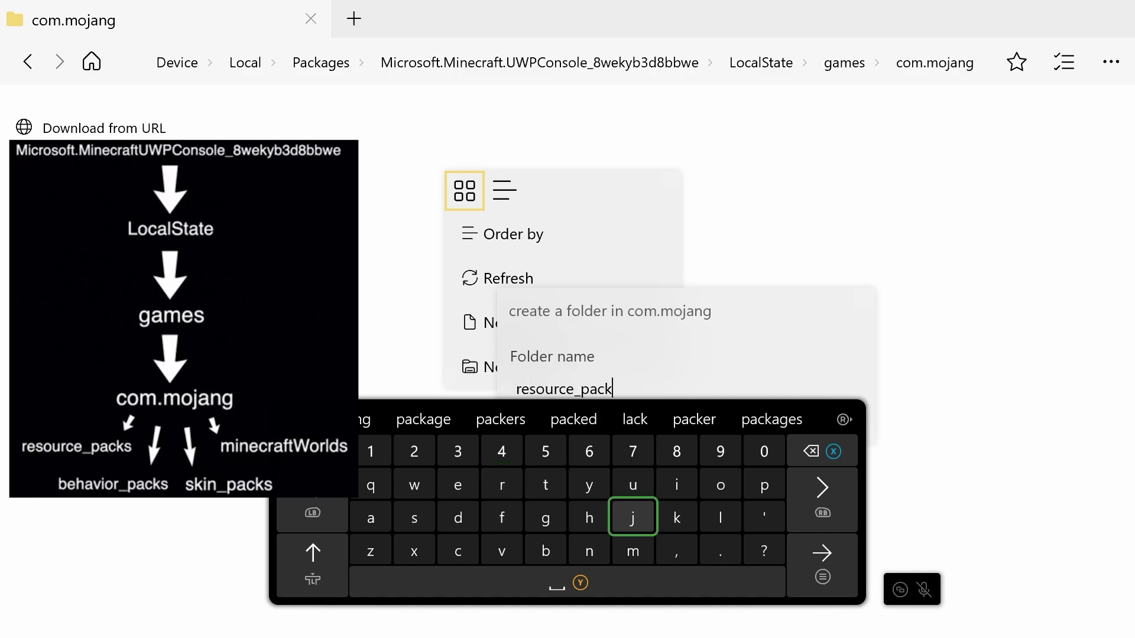
type("s")
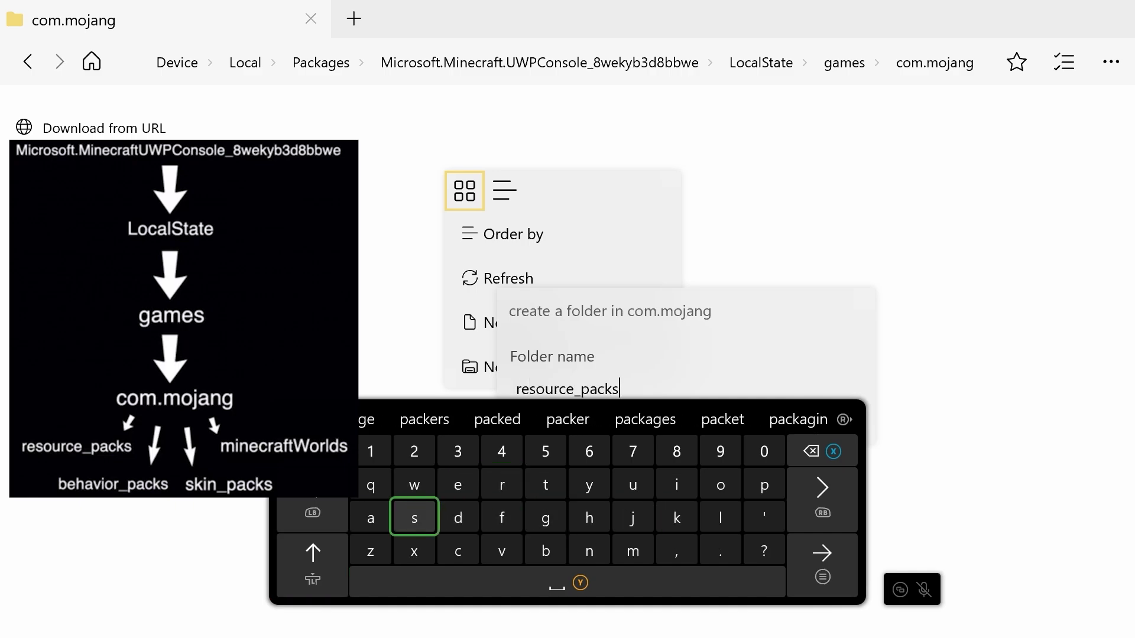
key("Return")
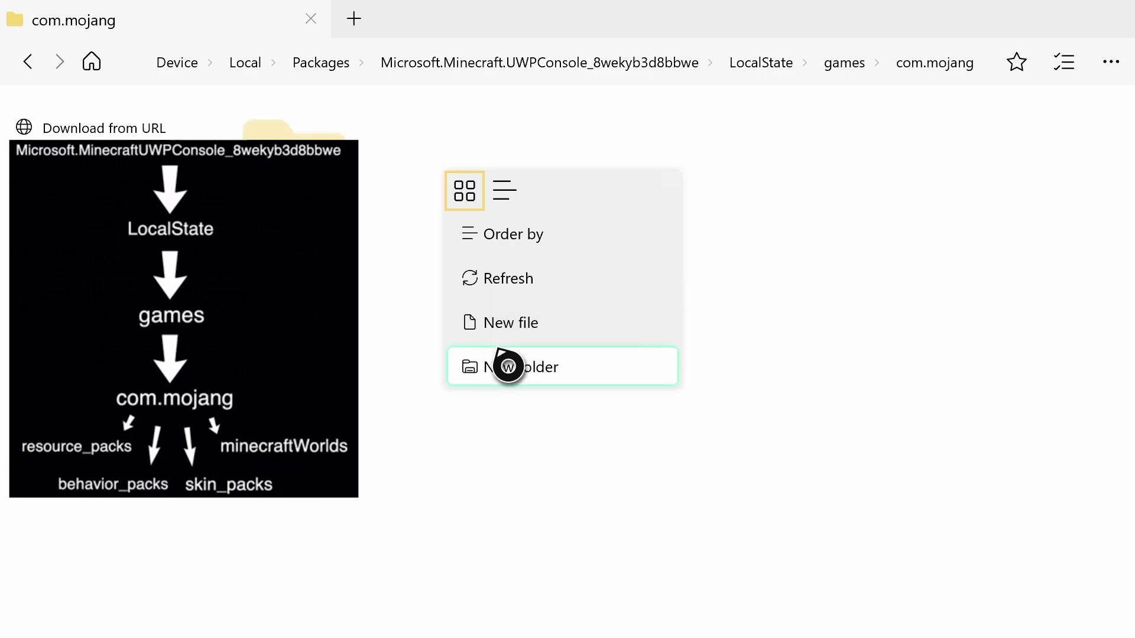
Create a second new folder named behavior_packs inside com.mojang.
left_click(508, 370)
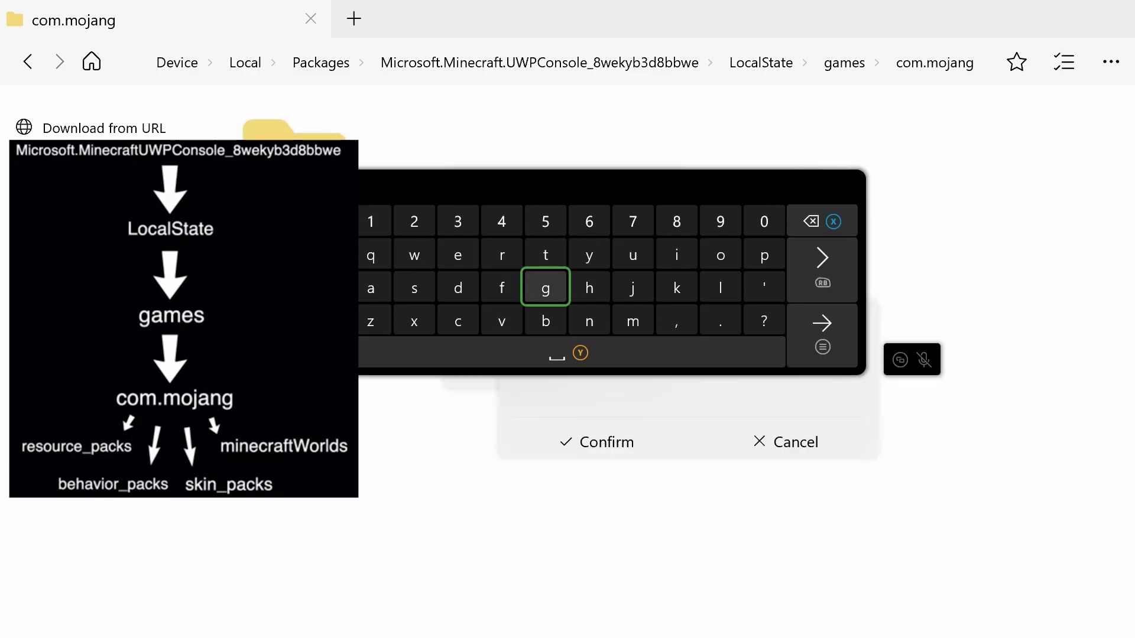
type("behavior_packs")
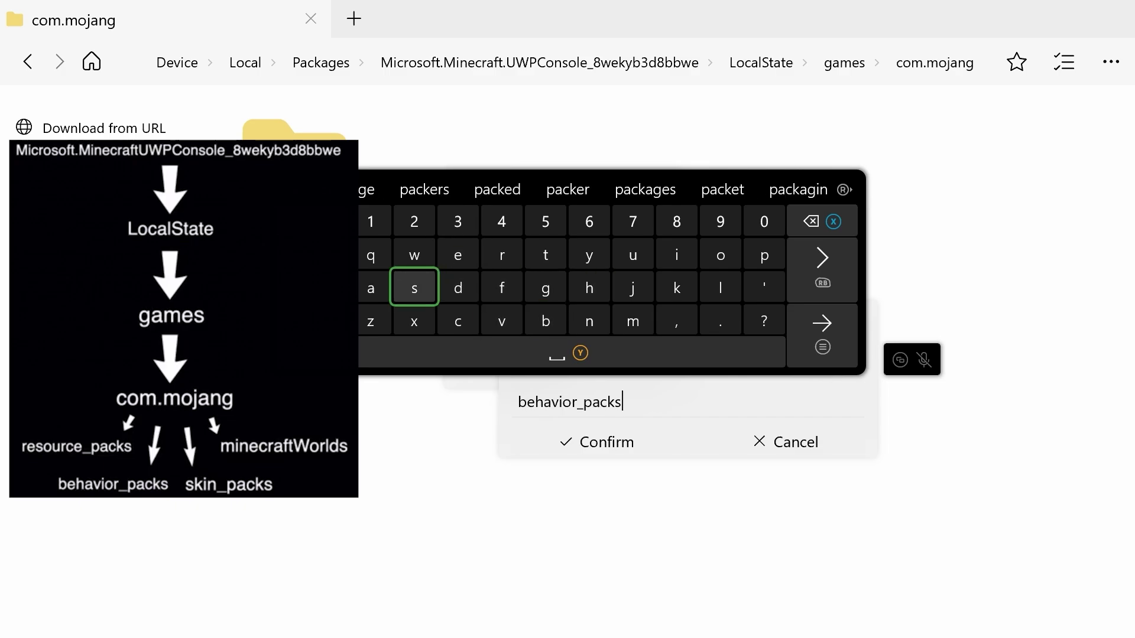
key("Return")
right_click(509, 379)
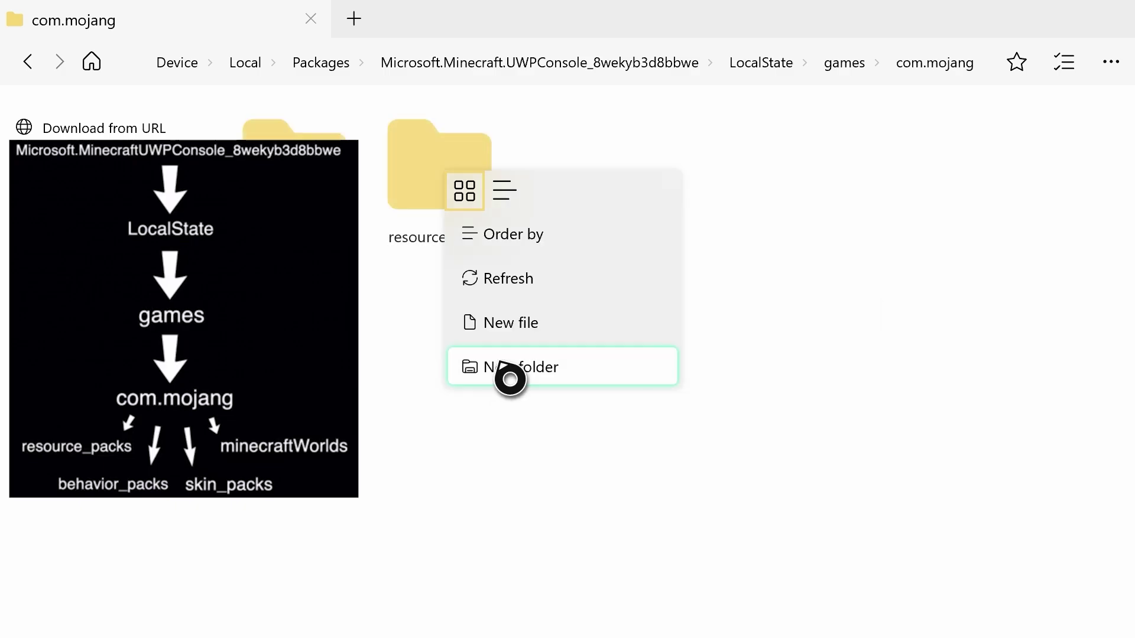
Create a new folder named skin_packs in com.mojang, spelled out on the on-screen keyboard.
left_click(510, 379)
key("Left")
key("Left")
key("Left")
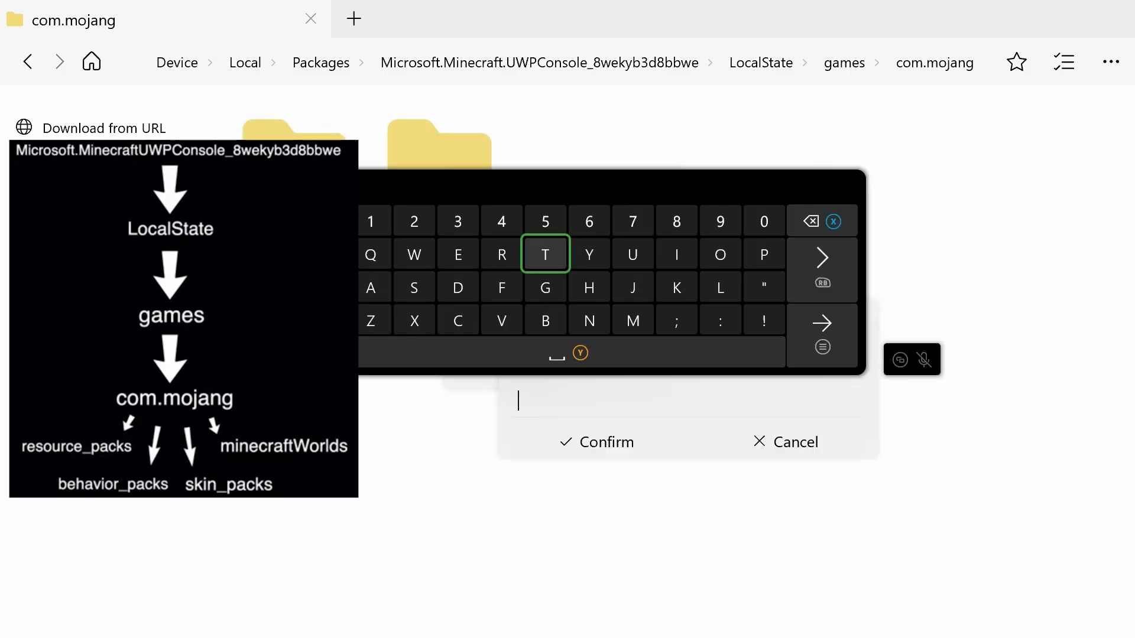
type("s")
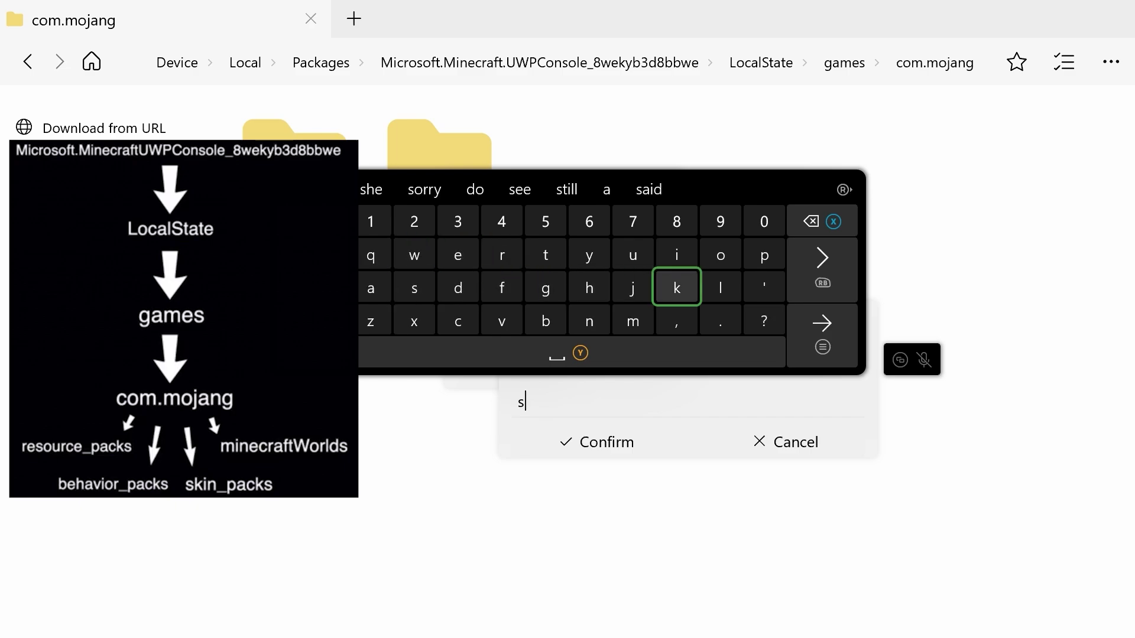
type("kin")
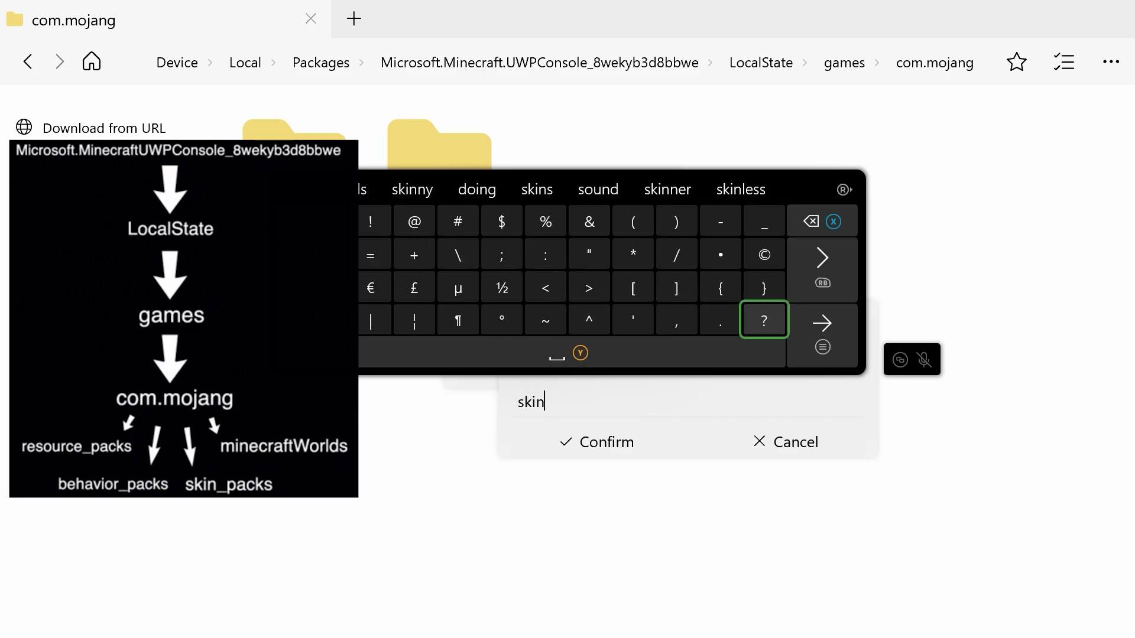
type("_")
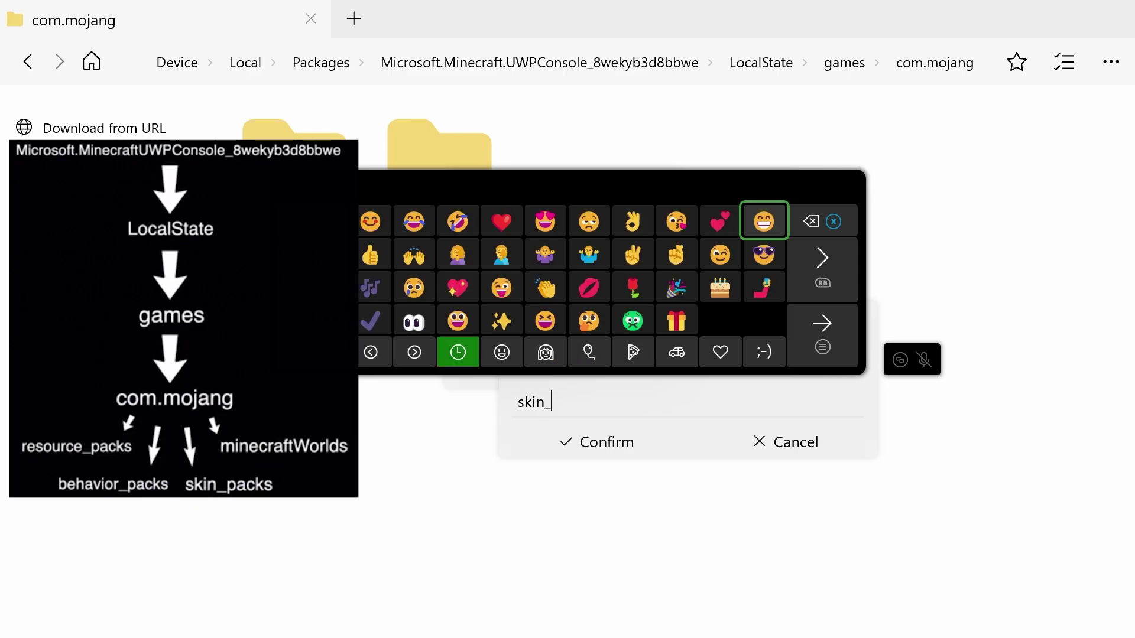
type("p")
key("Left")
key("Left")
key("Left")
key("Left")
key("Left")
key("Left")
key("Left")
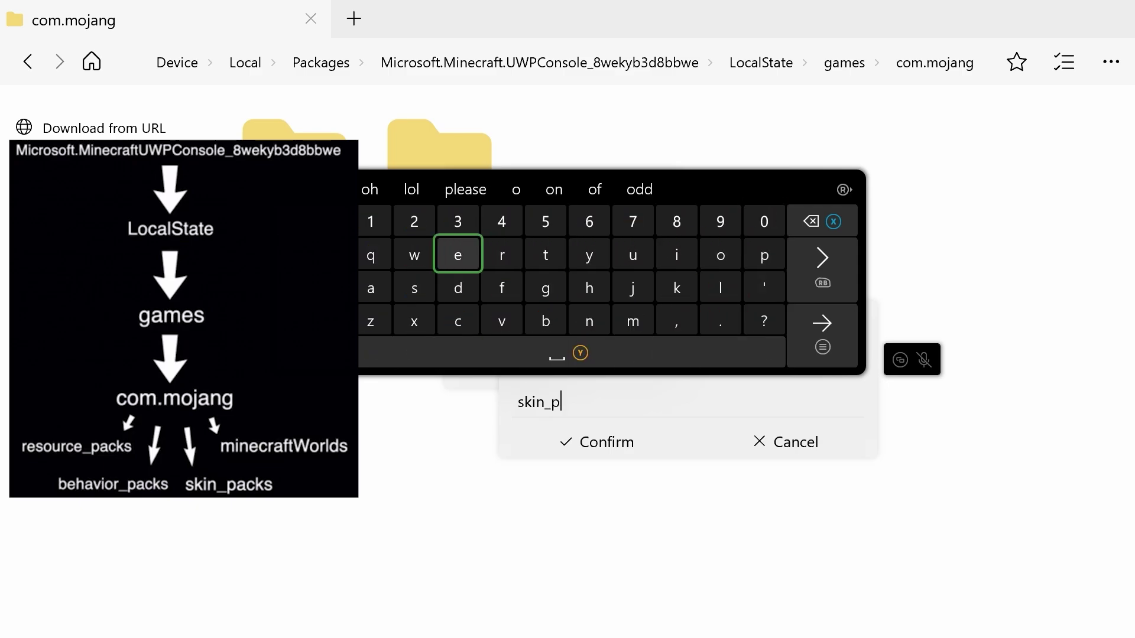
key("Left")
key("Left")
type("a")
key("Down")
key("Right")
key("Right")
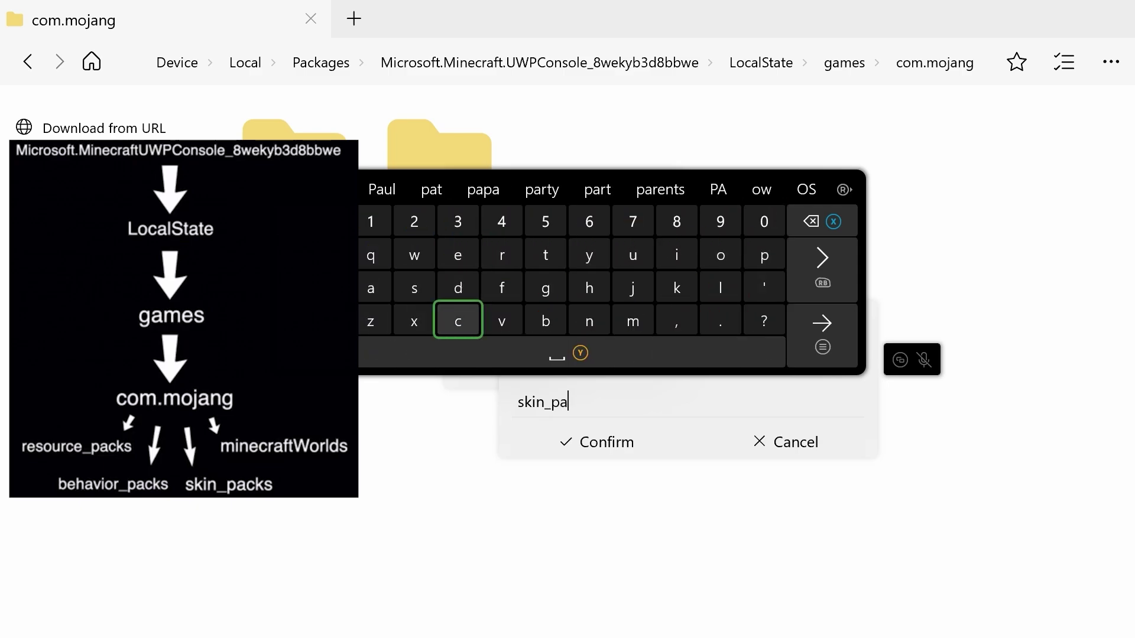
type("c")
key("Right")
key("Right")
key("Right")
key("Up")
key("Right")
key("Right")
type("k")
key("Left")
key("Left")
key("Left")
key("Left")
key("Left")
key("Left")
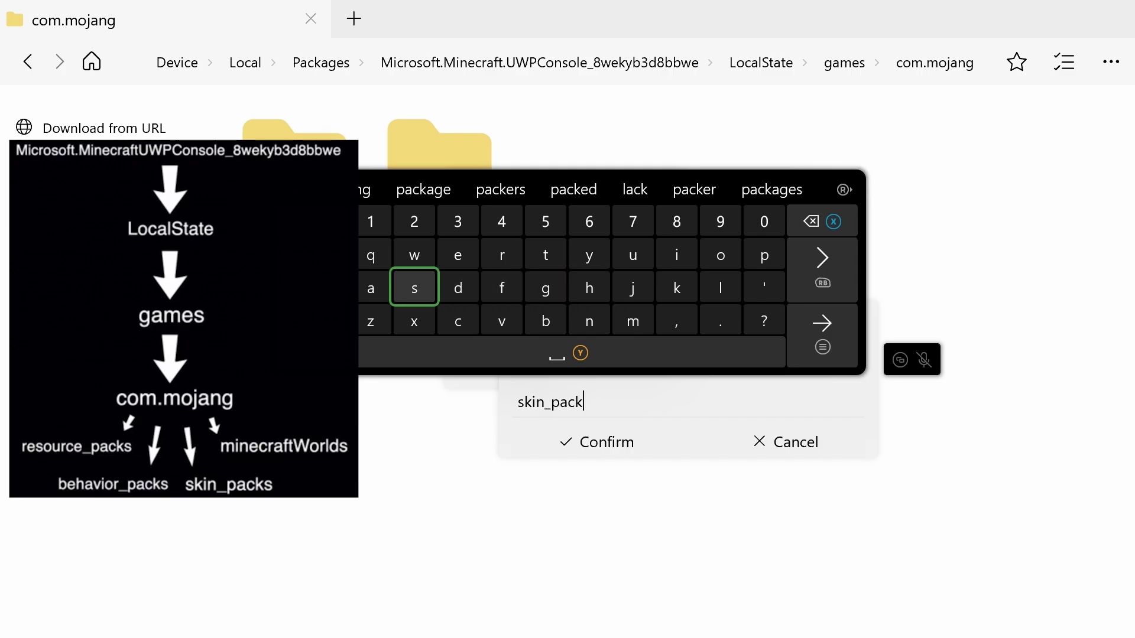
type("s")
key("Return")
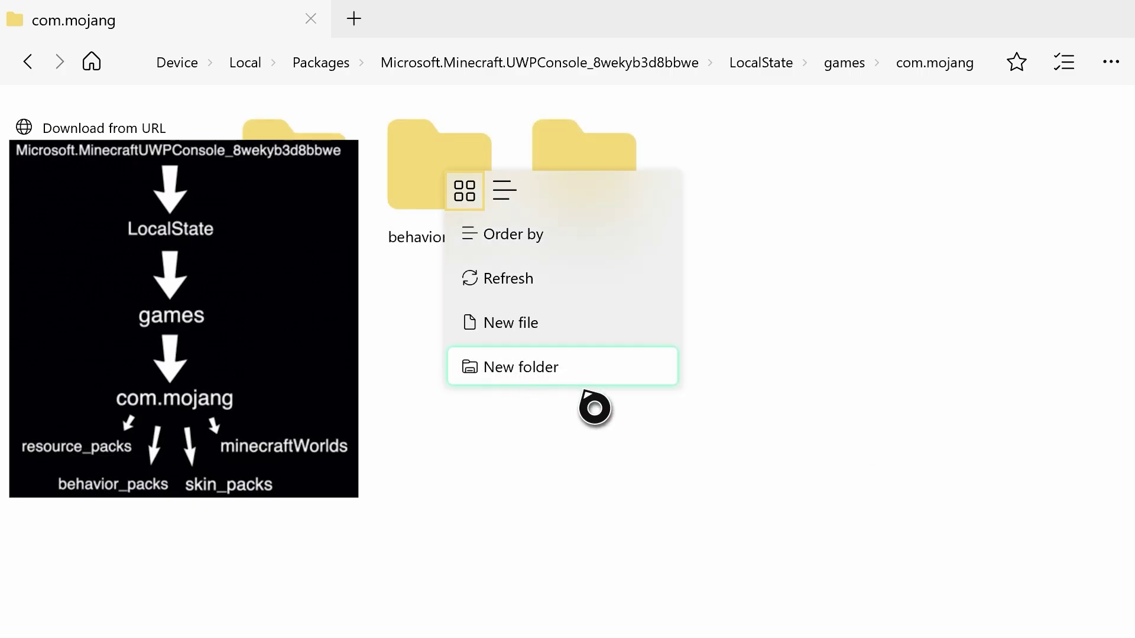
Create a fourth folder named minecraftWorlds in com.mojang and close the leftover menu.
left_click(612, 382)
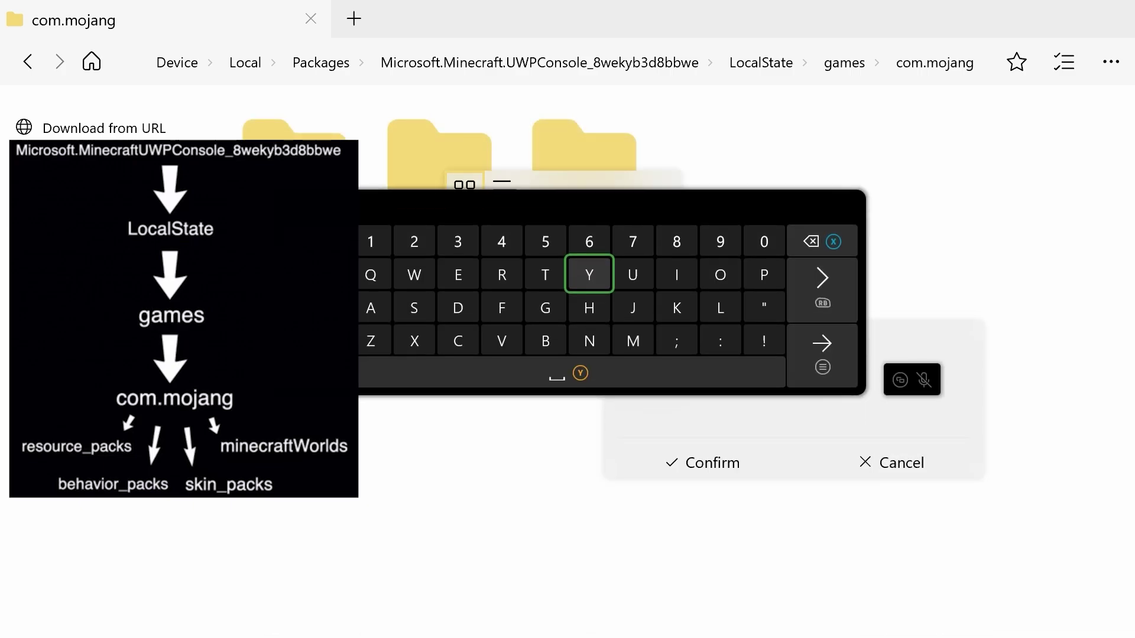
key("Right")
type("min")
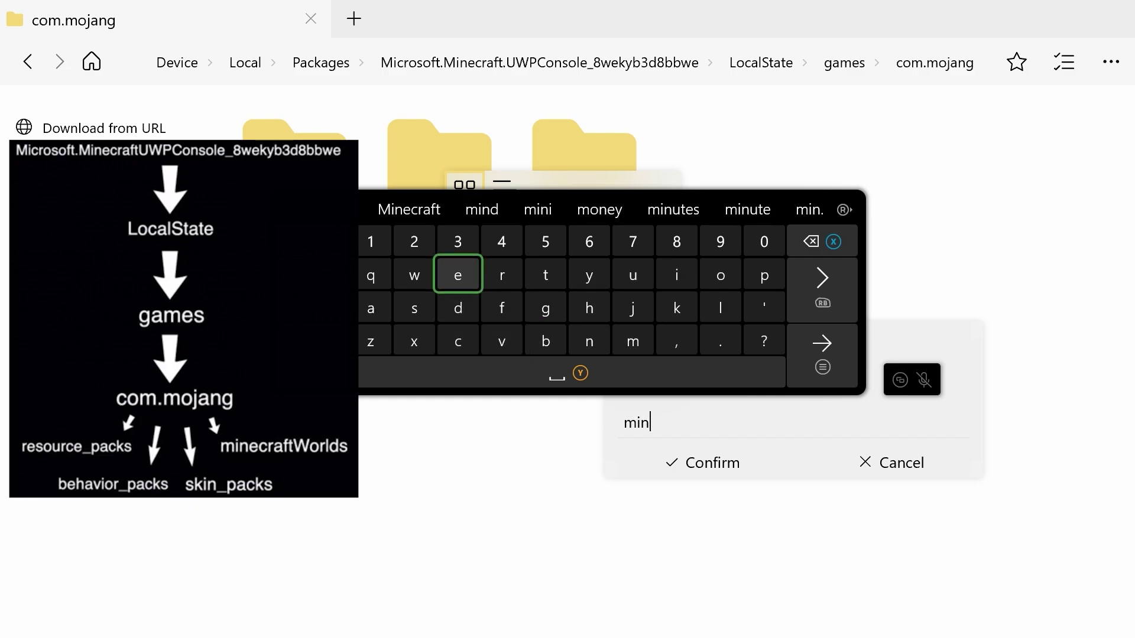
type("ecra")
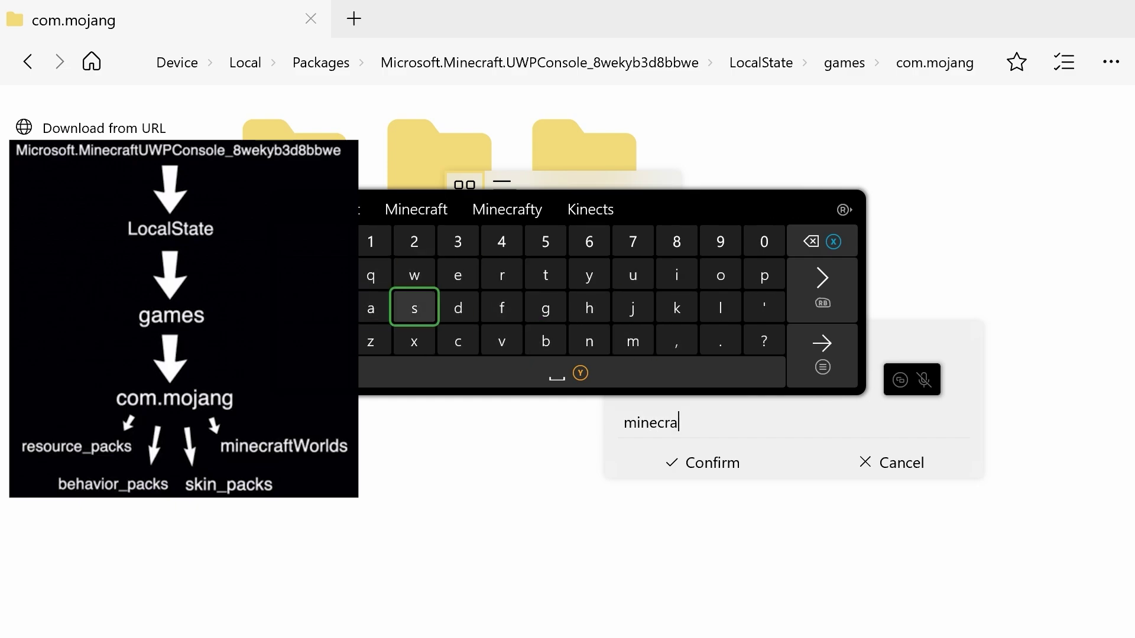
type("ft")
key("Page_Down")
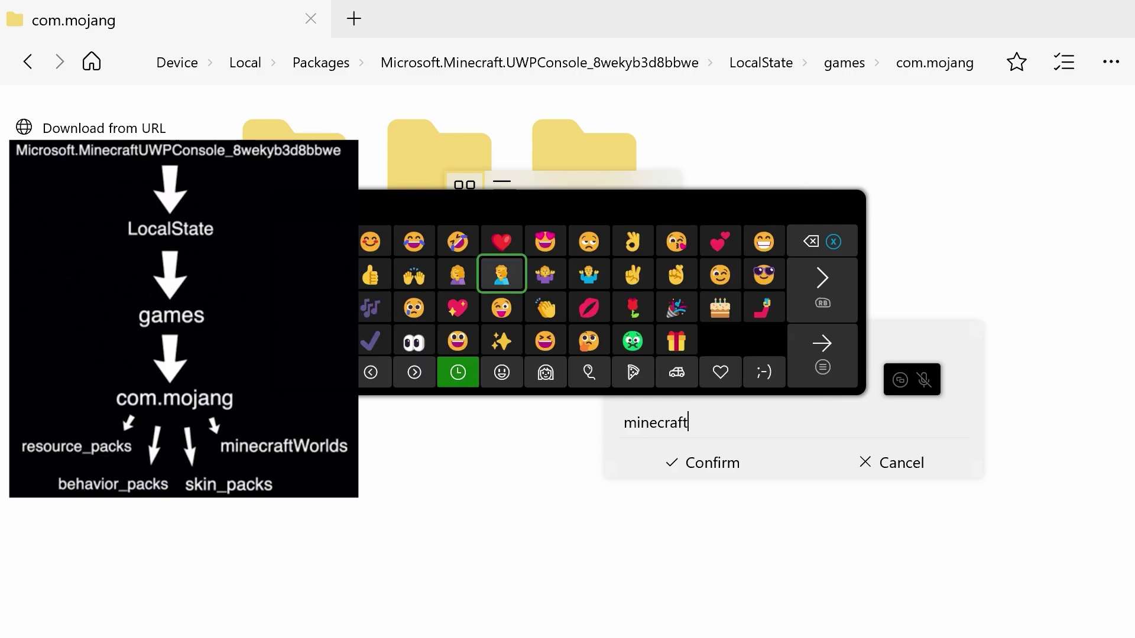
key("Page_Down")
type("W")
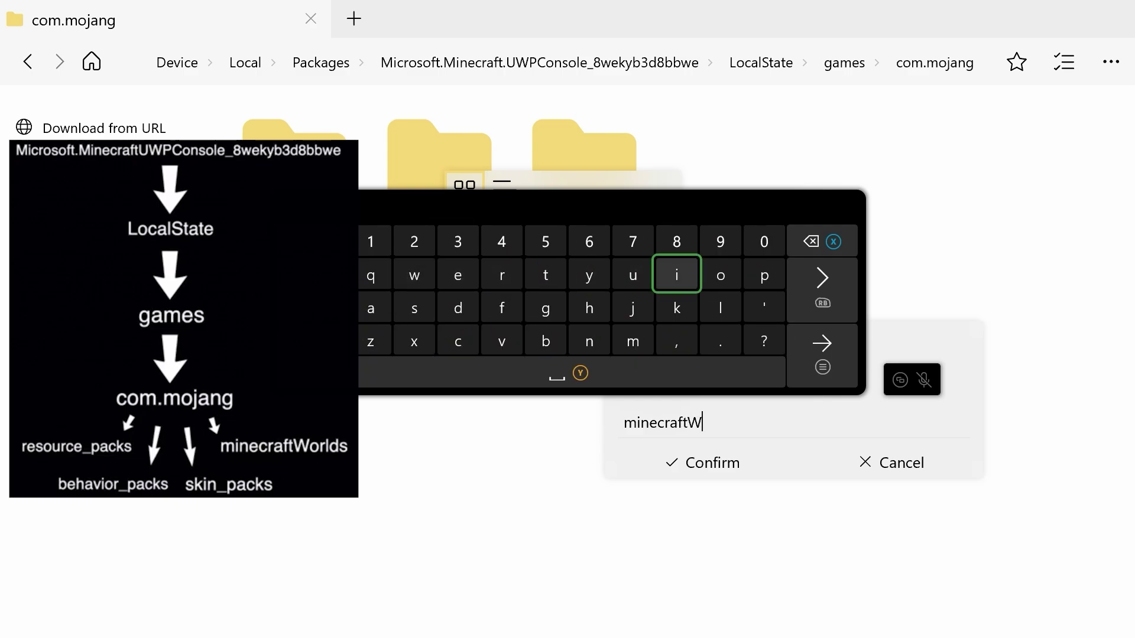
type("or")
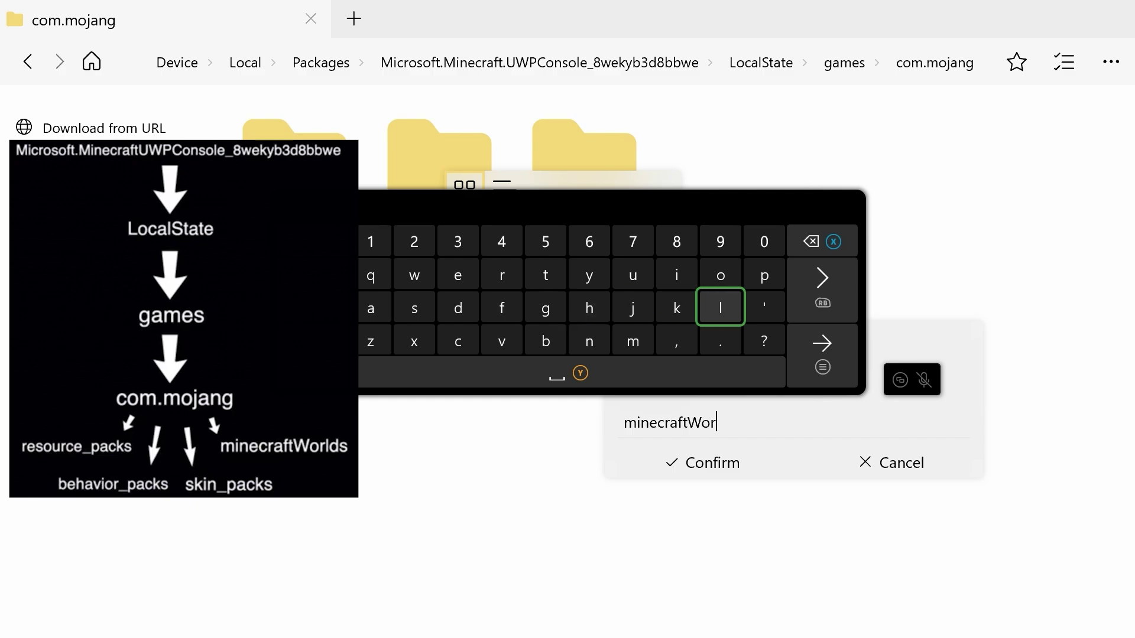
type("lds")
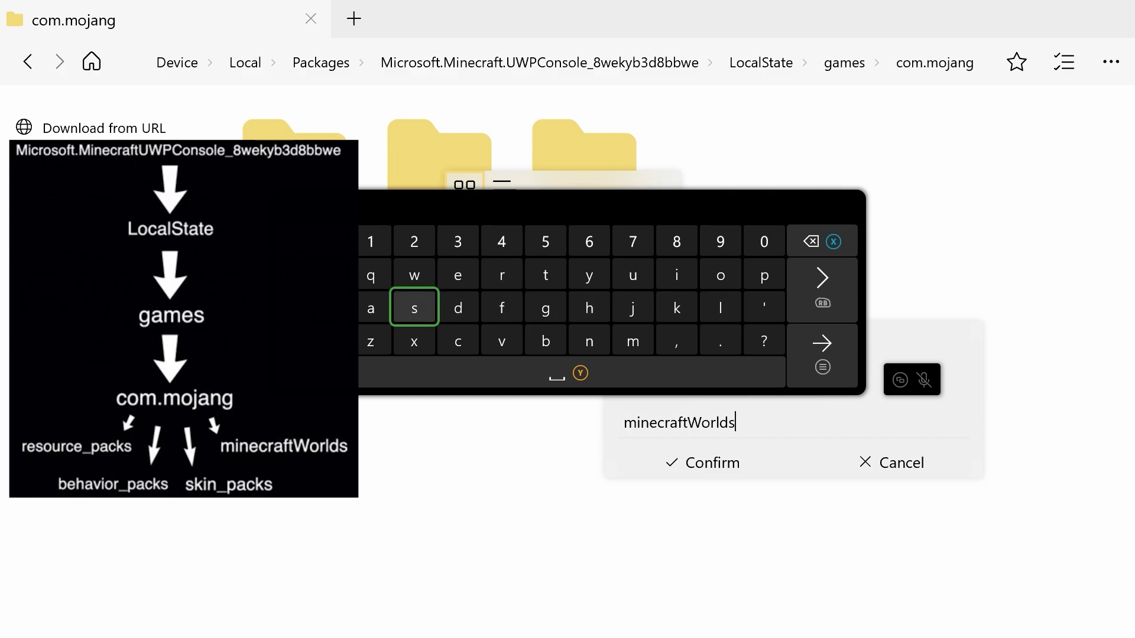
key("Return")
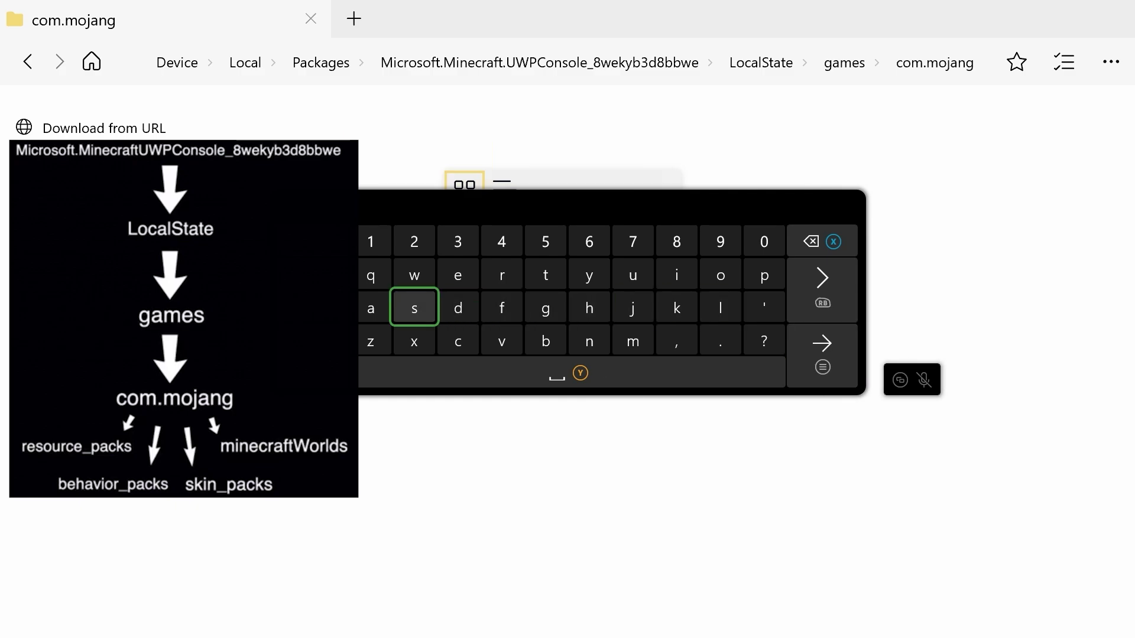
left_click(703, 506)
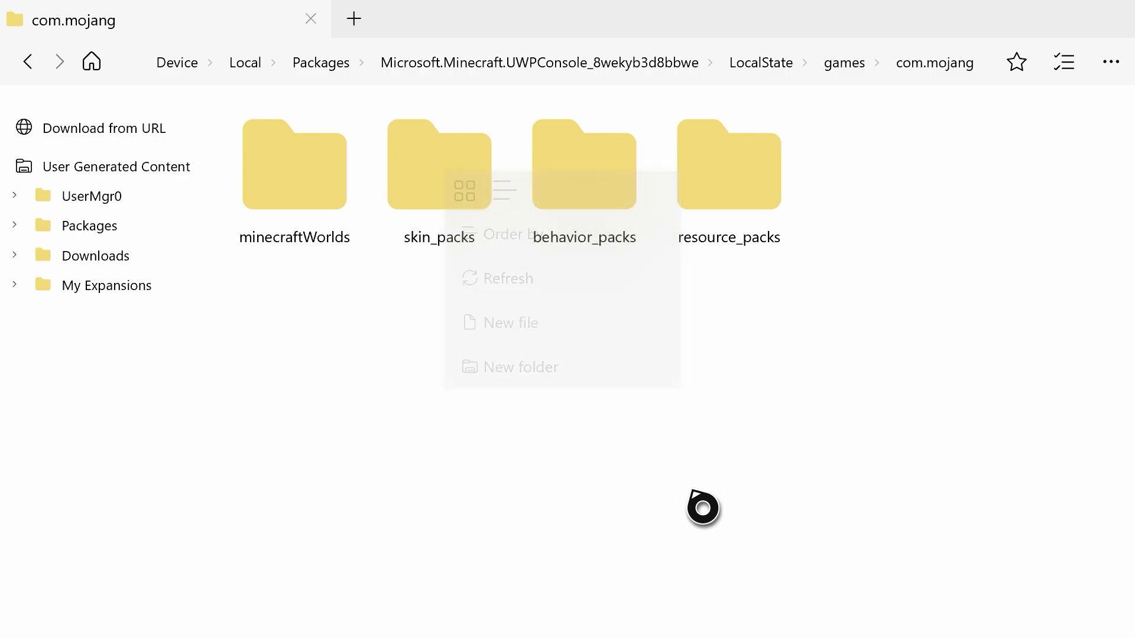